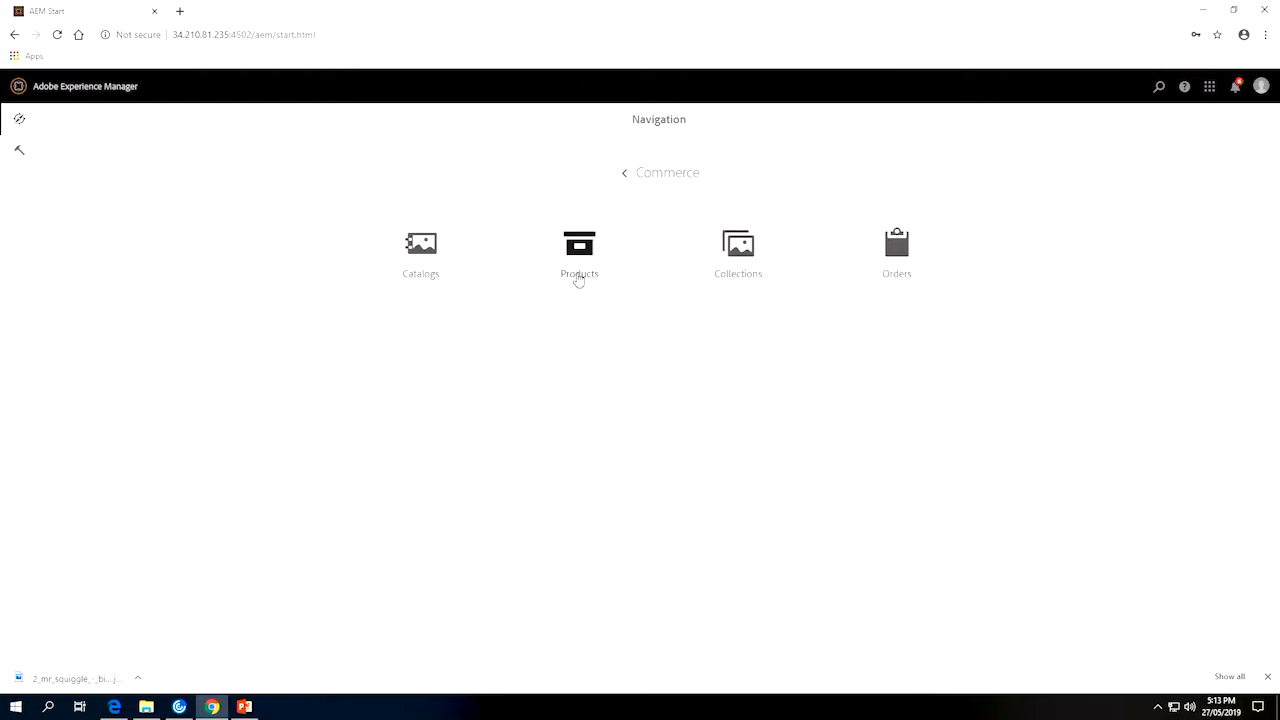
Create a folder titled mySite inside the We.Retail folder of the commerce products
click(578, 280)
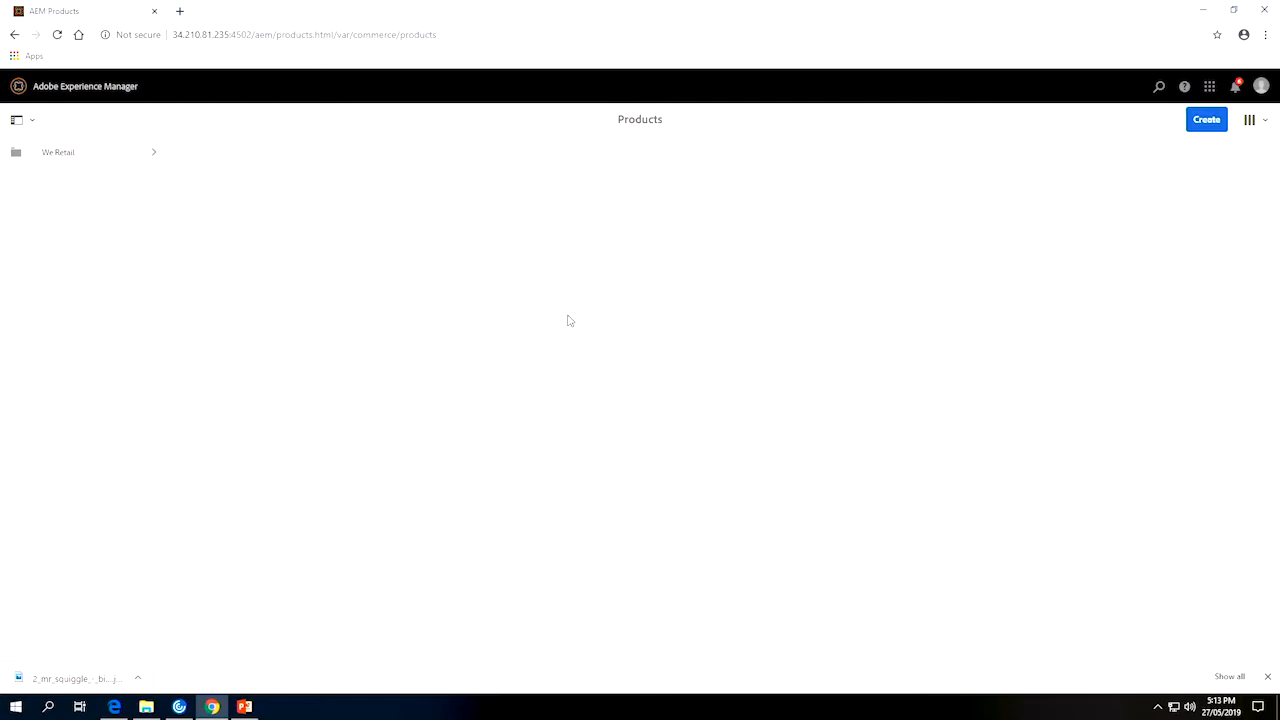
click(105, 162)
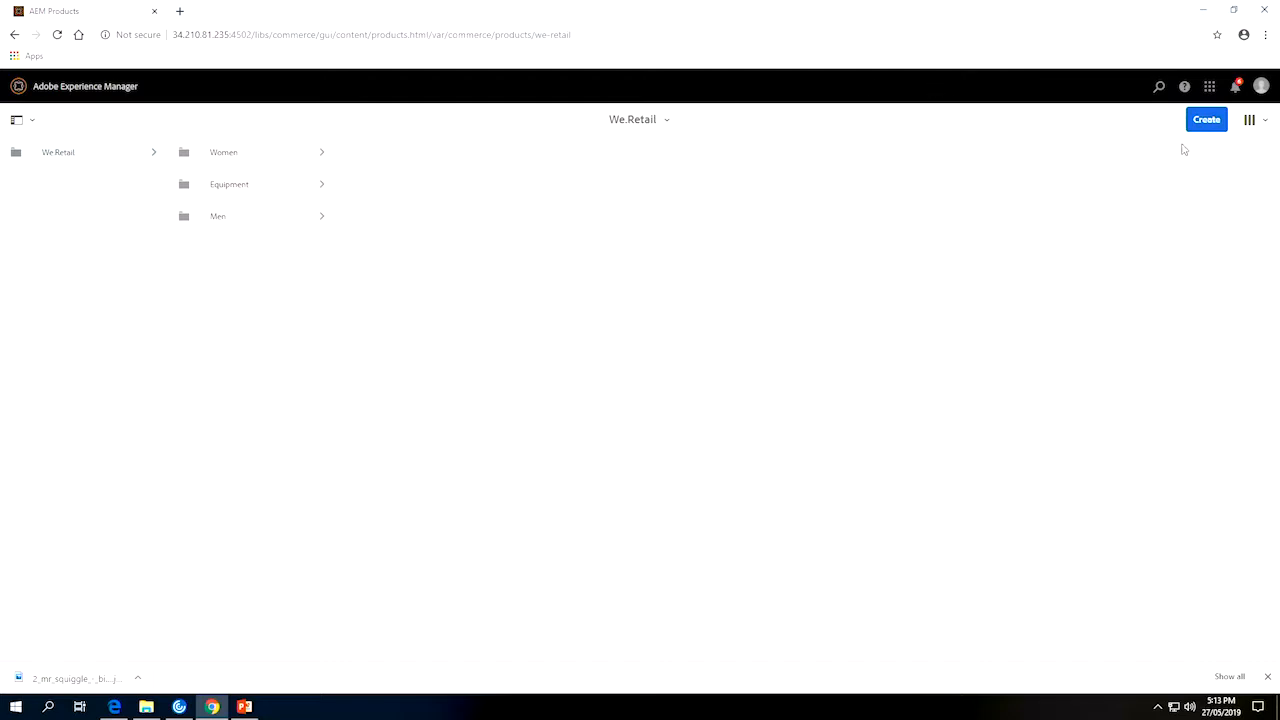
click(1207, 122)
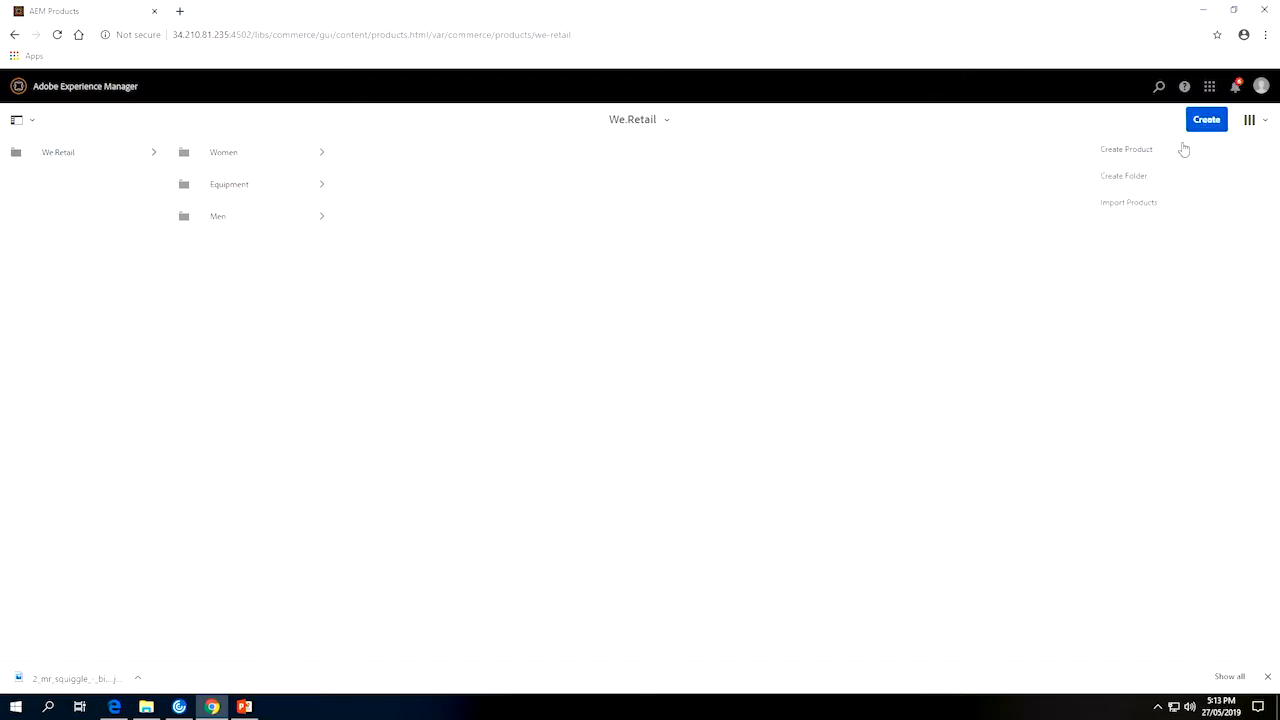
click(1130, 176)
text(my)
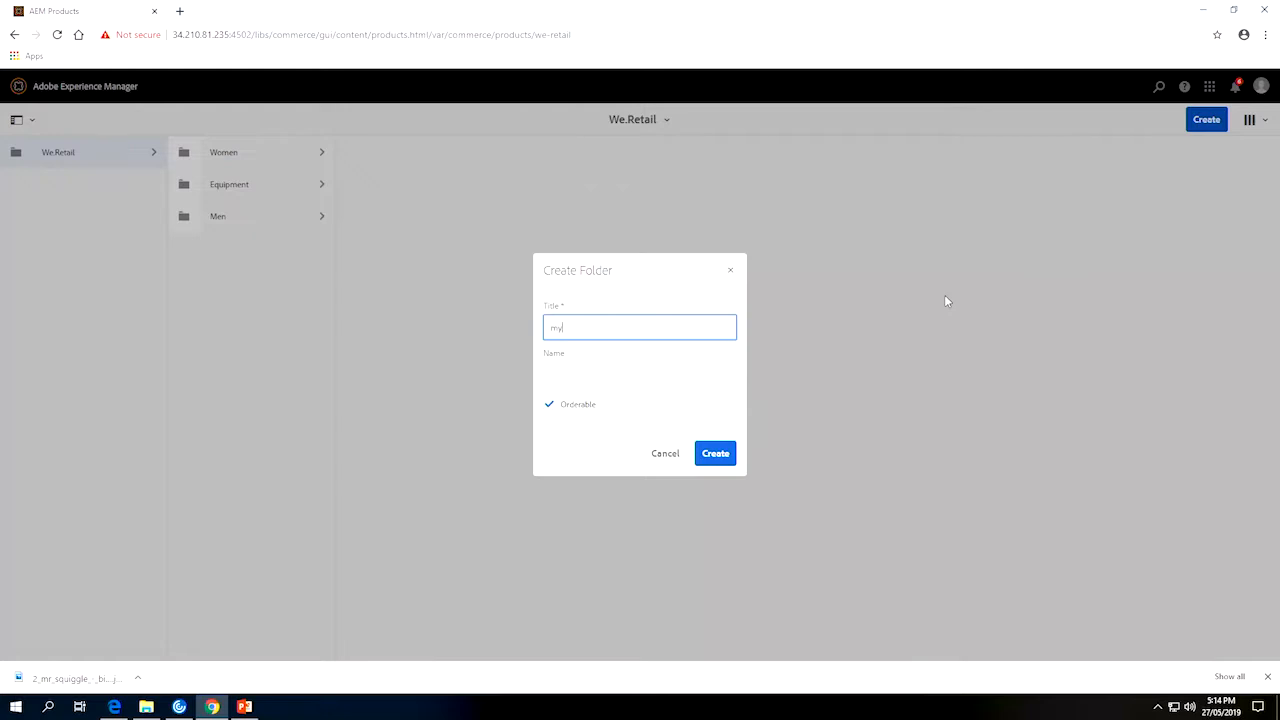
text(Site)
click(714, 462)
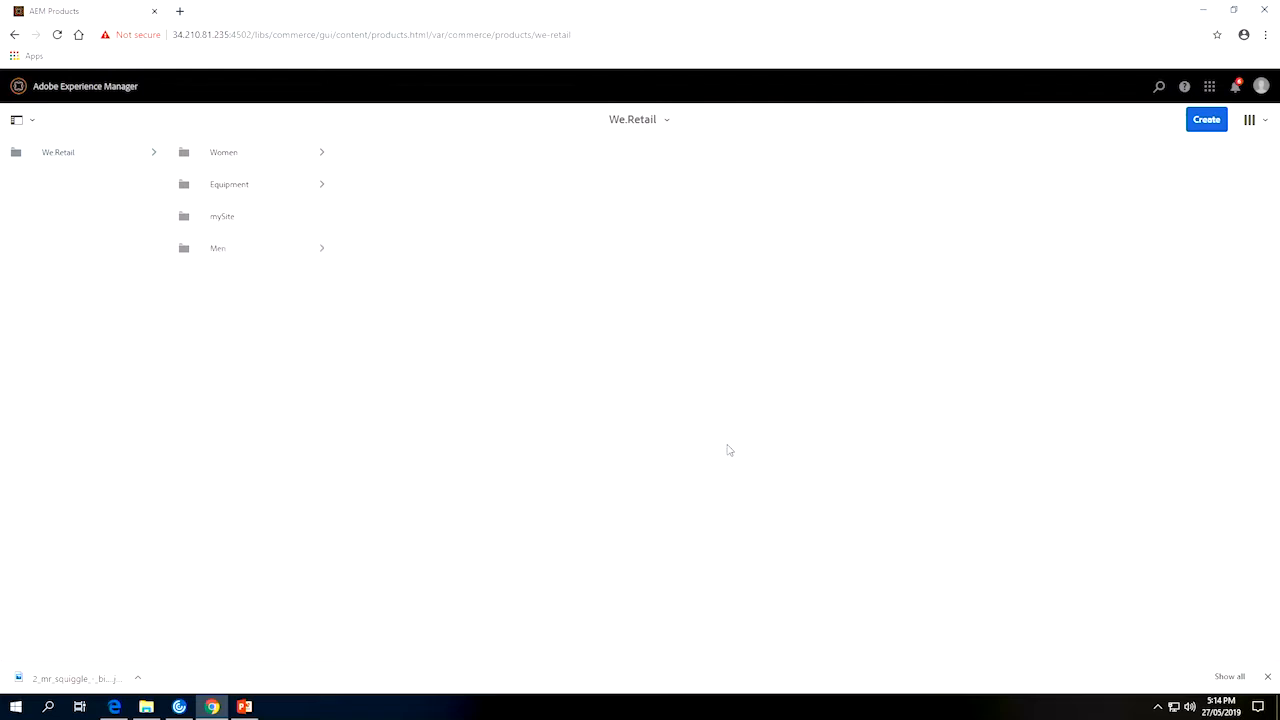
Start a new product in the mySite folder with title "Mr Squiggle Collector Coins" and description "Australian mint"
click(222, 226)
click(1202, 129)
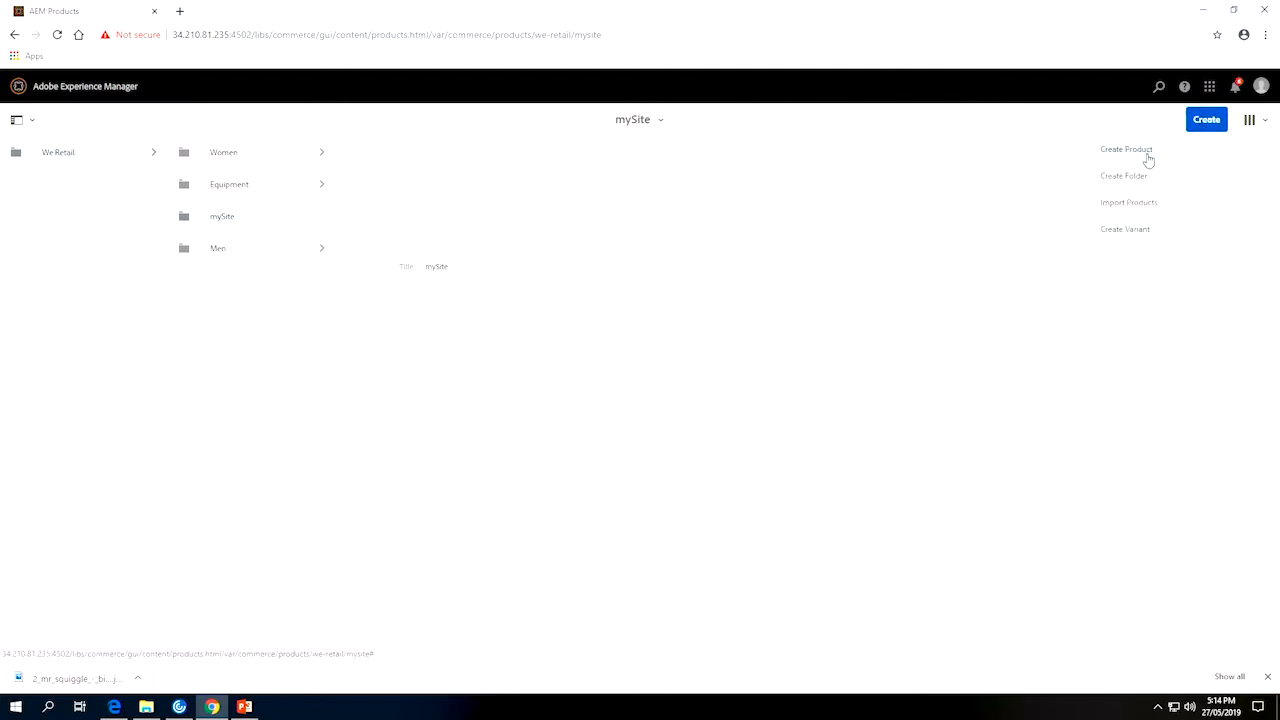
click(1149, 156)
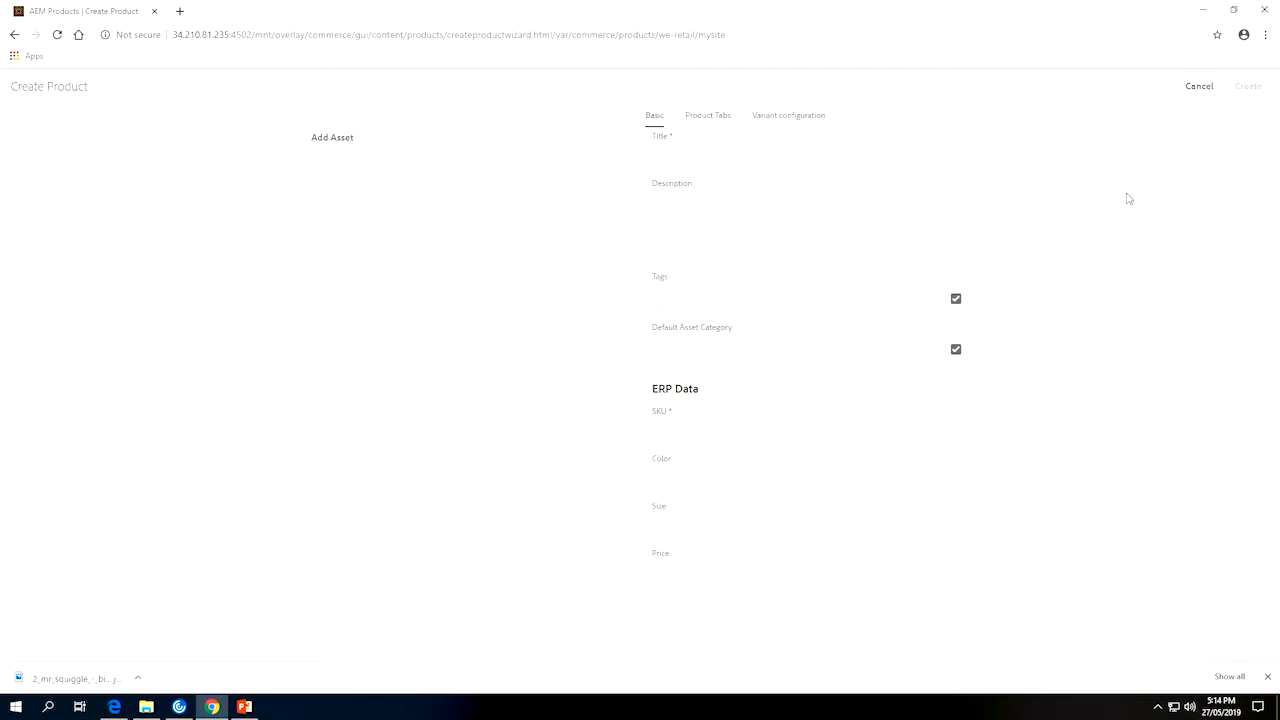
click(925, 160)
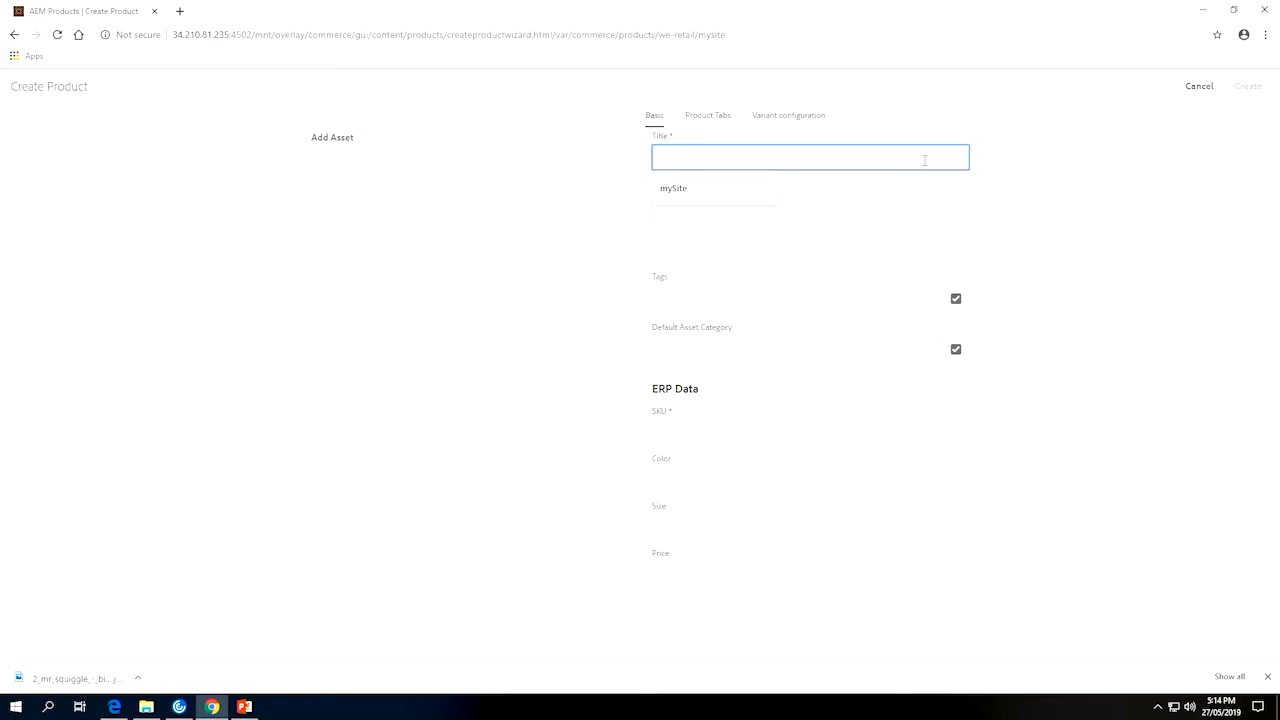
text(Mr Squiggle Collector Coins)
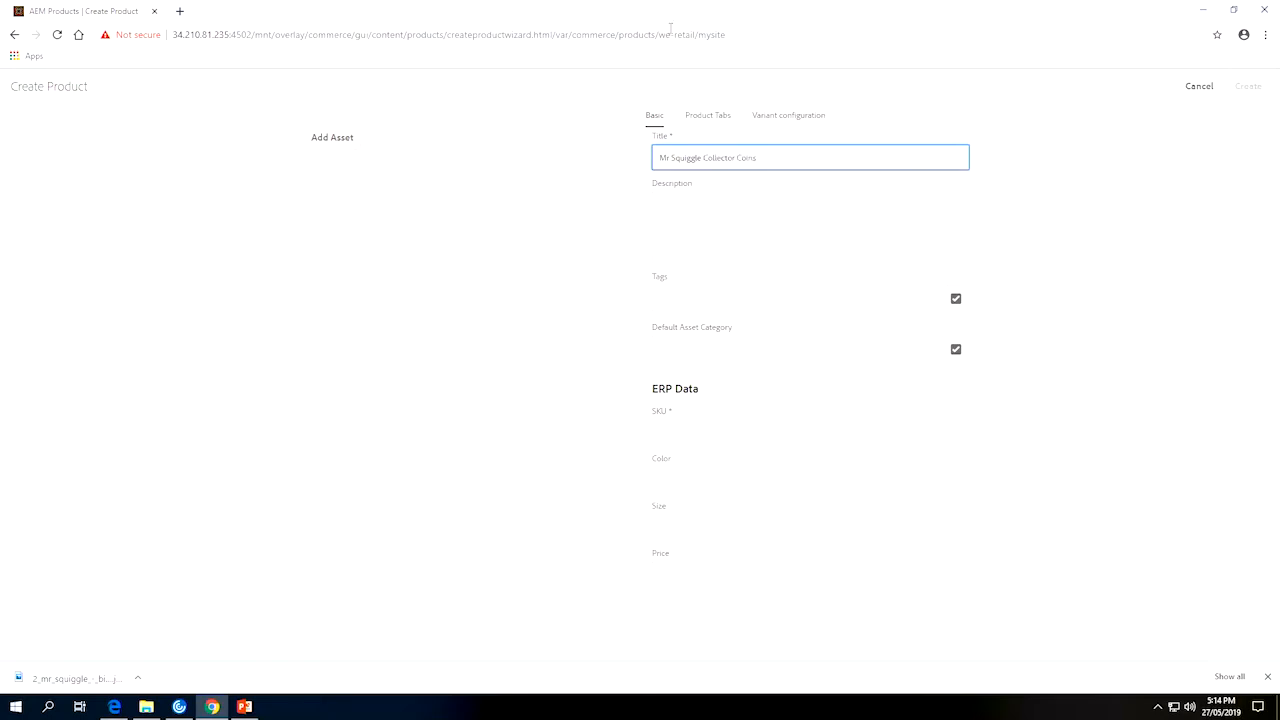
click(720, 242)
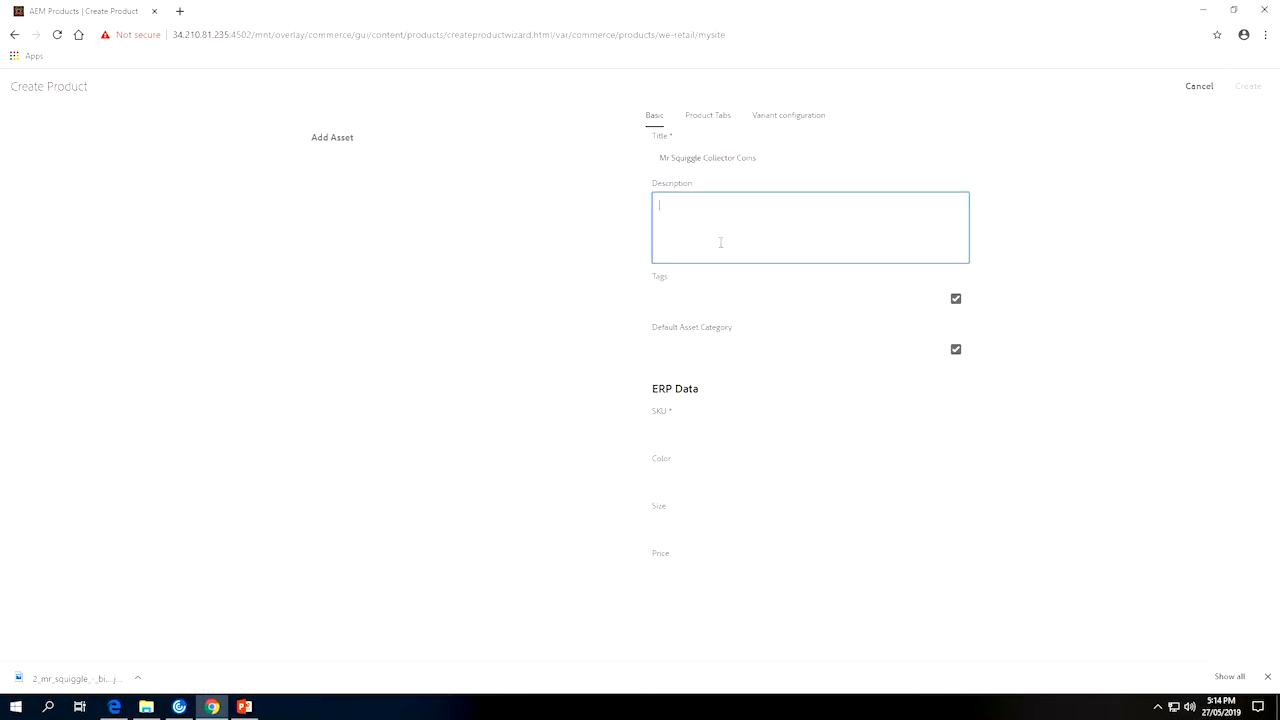
text(Australian mint)
Add the tags coin and abc to the product
click(721, 308)
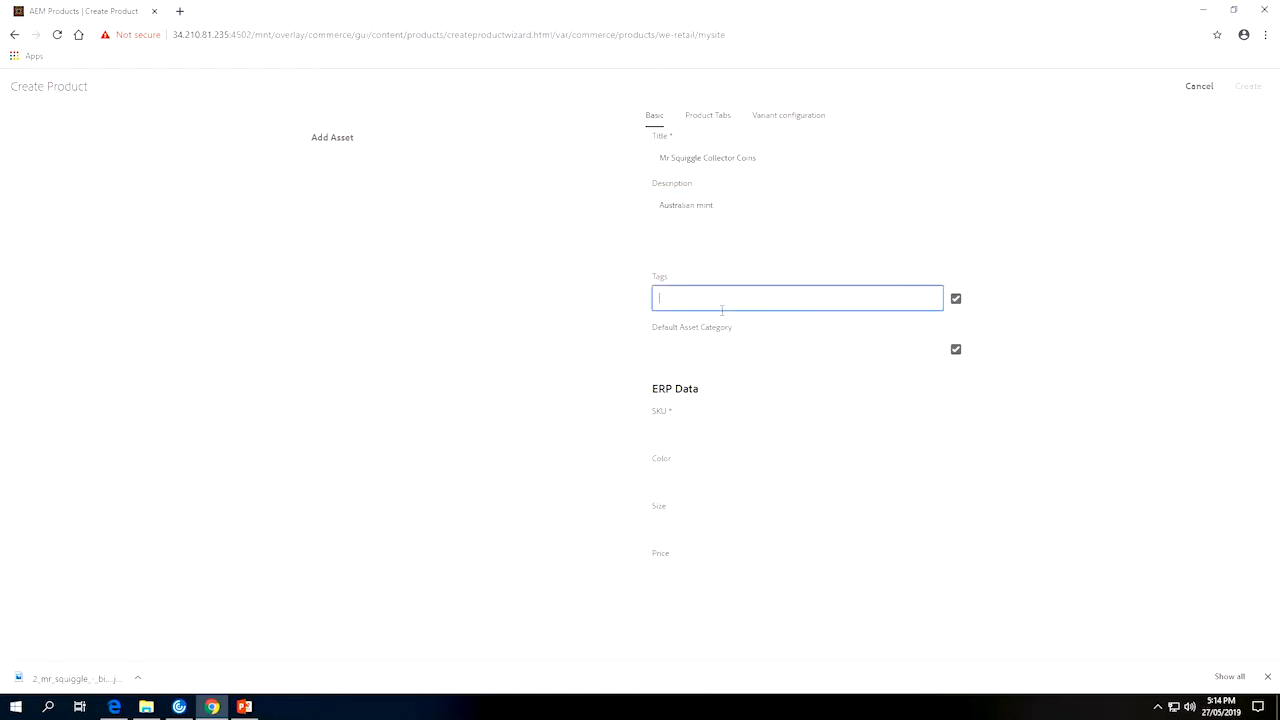
text(coin)
key(Return)
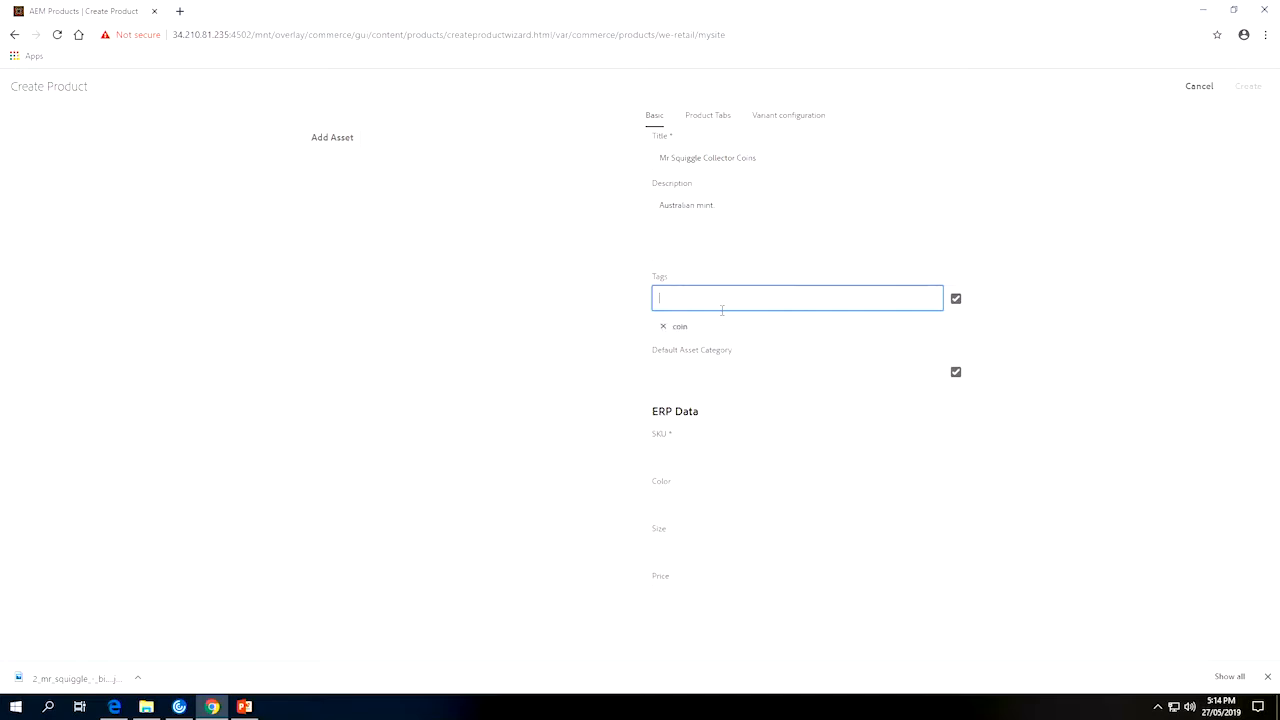
text(abc)
key(Return)
Fill in the product's ERP data with SKU ABC123 and price 49.99
click(740, 462)
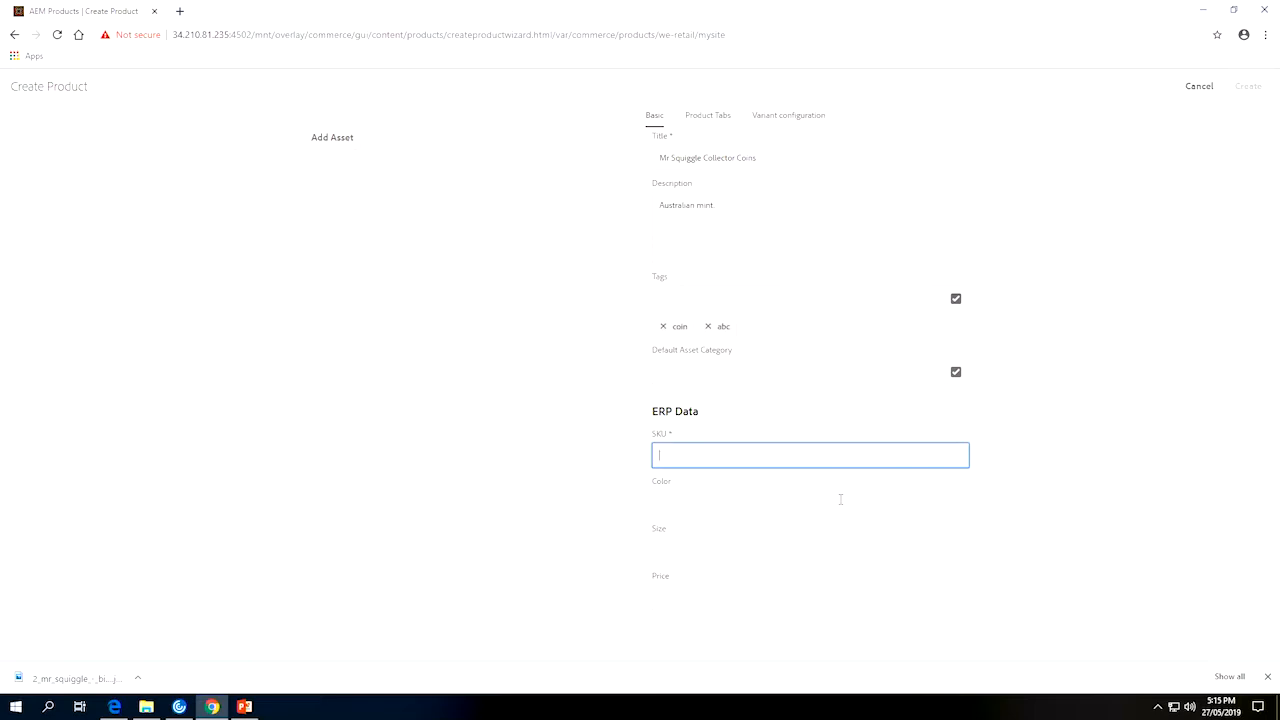
text(ABC123)
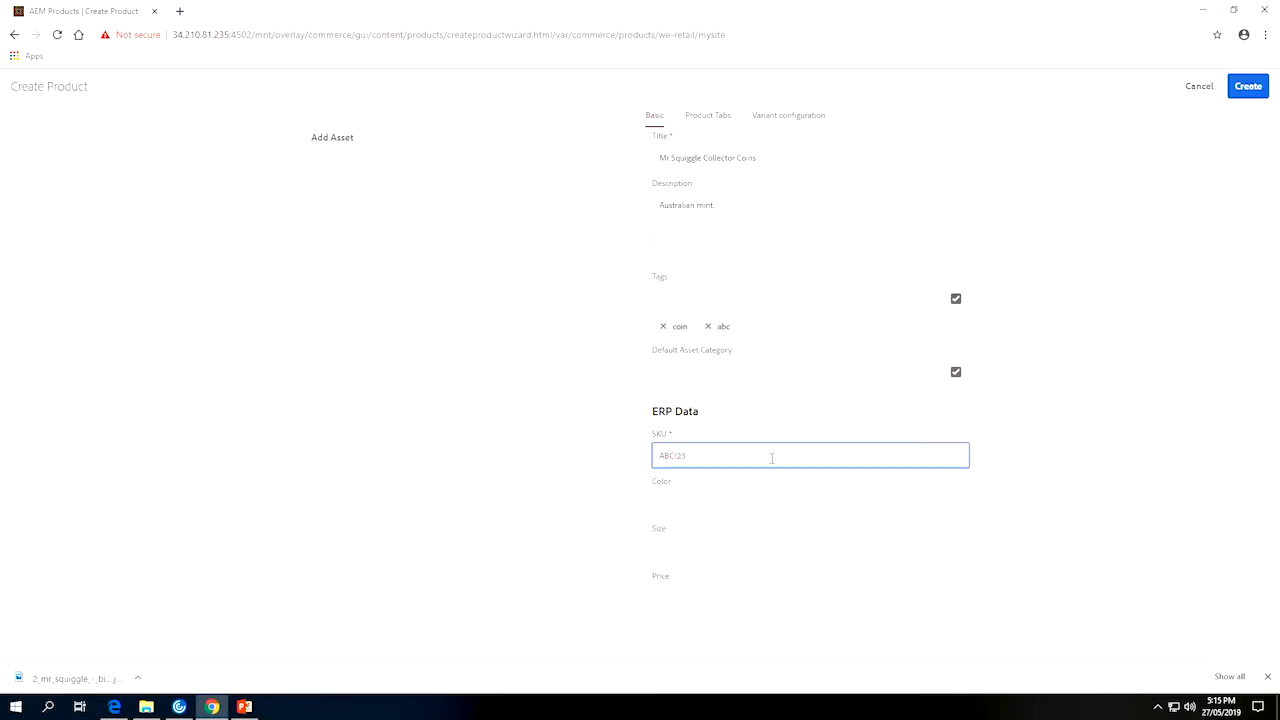
click(752, 502)
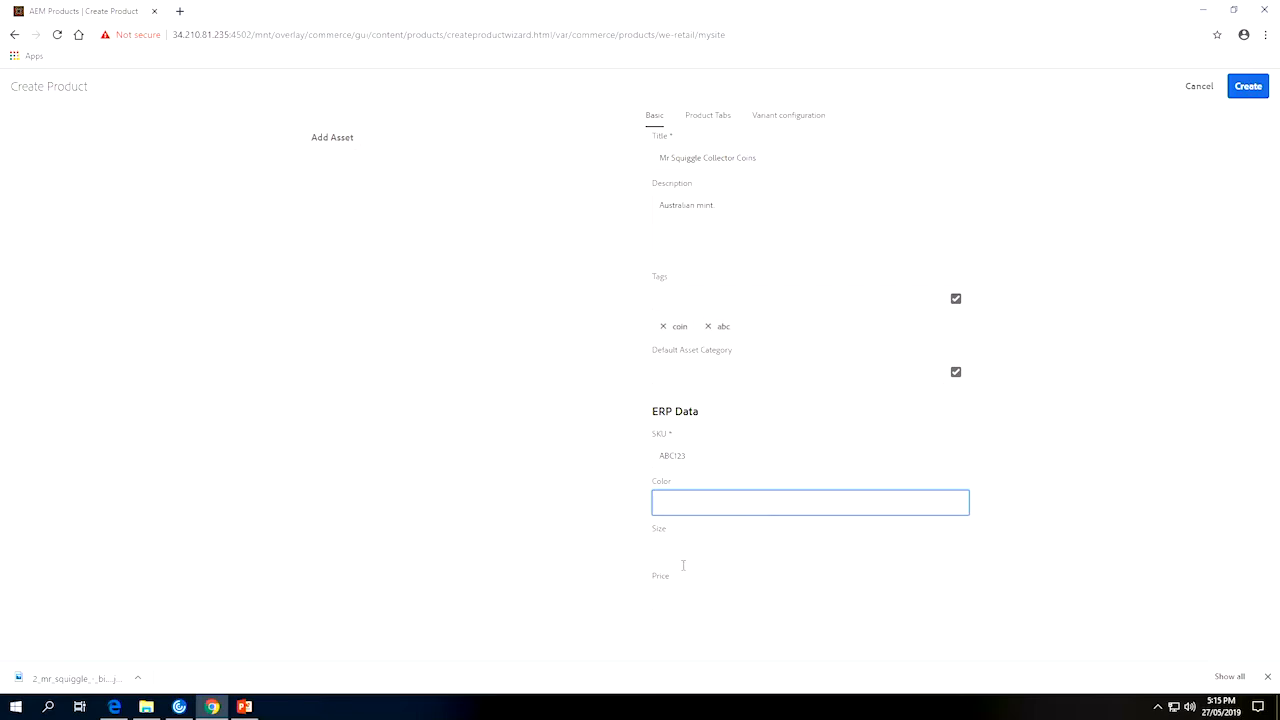
click(700, 595)
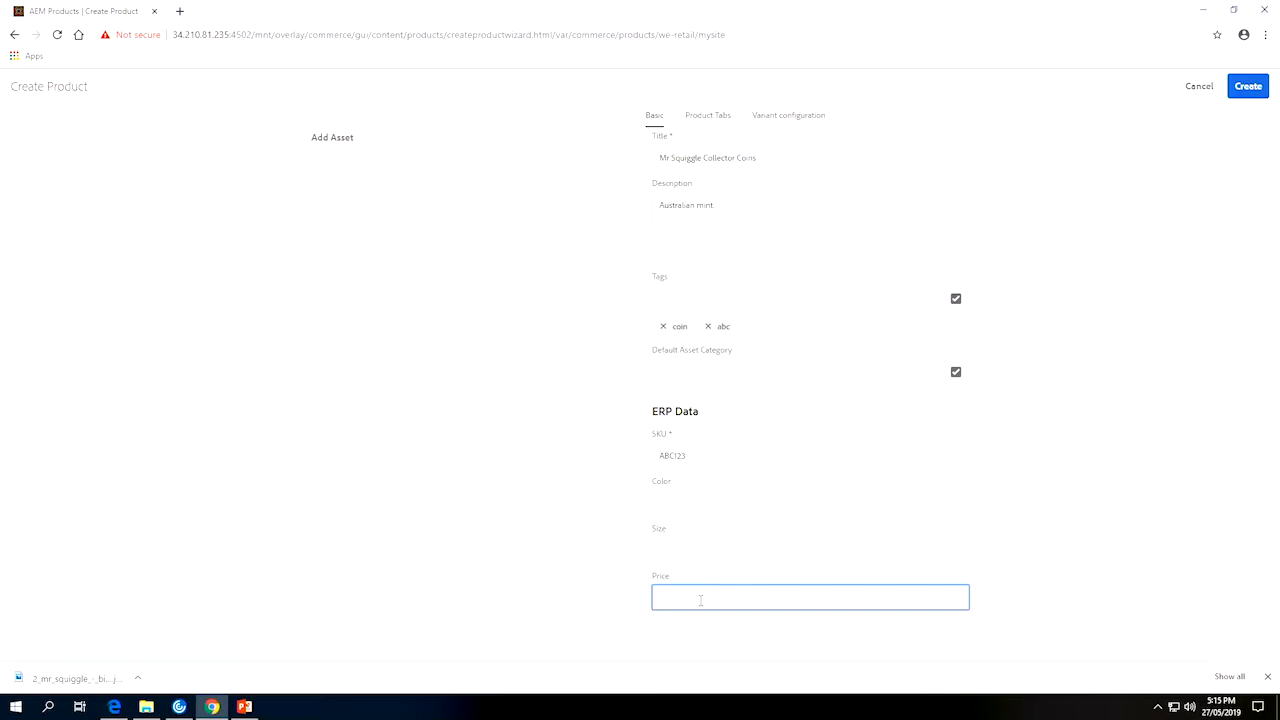
text(49.99)
Add the Bill the Steam Shovel $2 coin image from the We.Retail assets to the product and create the product
click(355, 136)
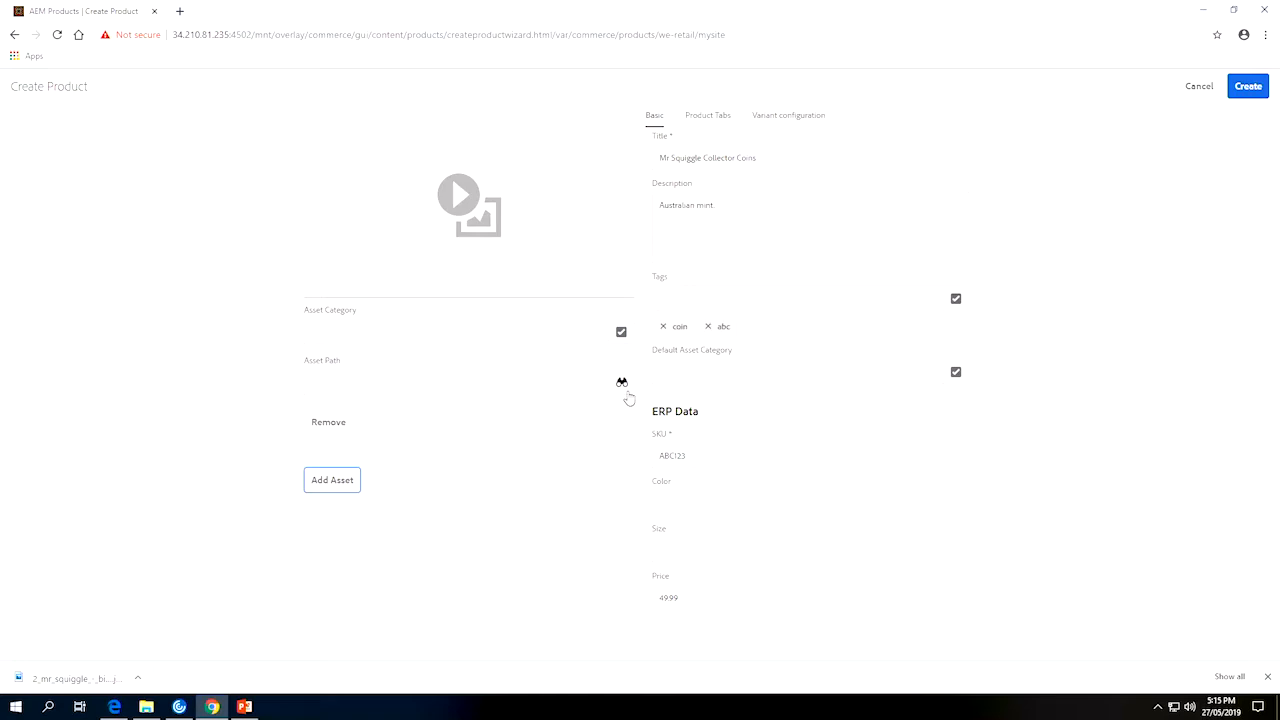
click(622, 383)
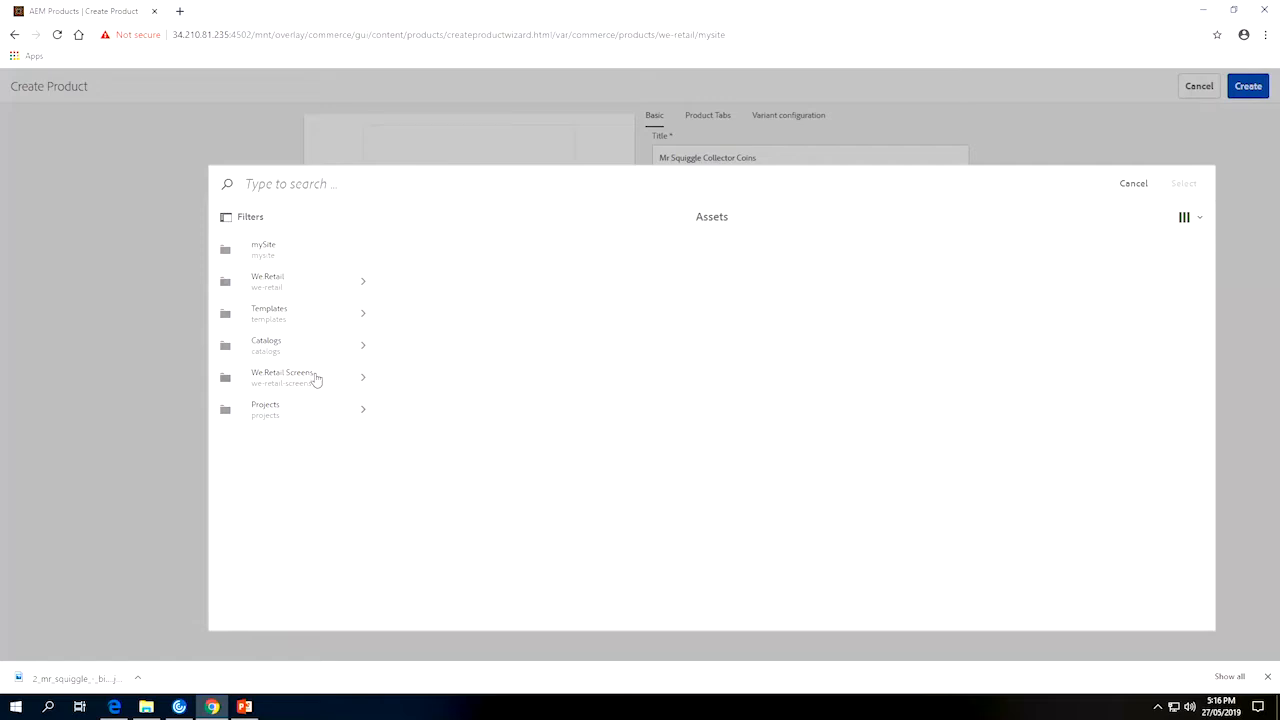
click(326, 275)
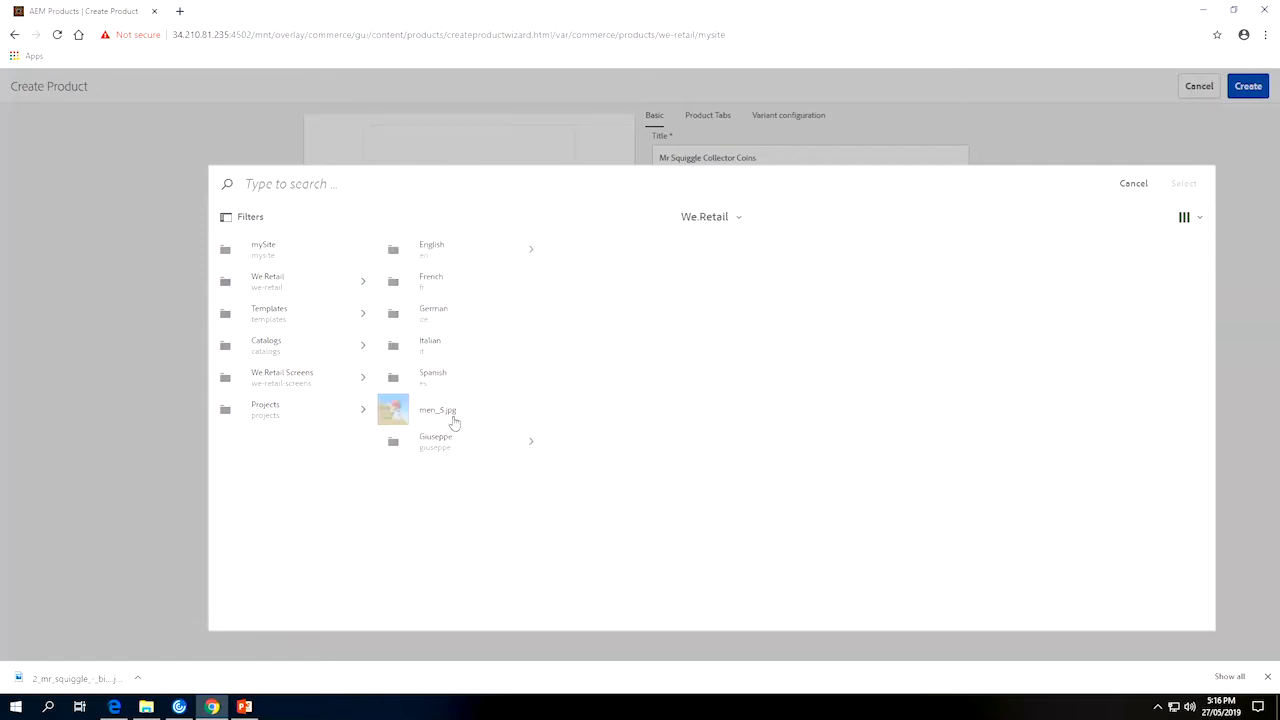
click(463, 457)
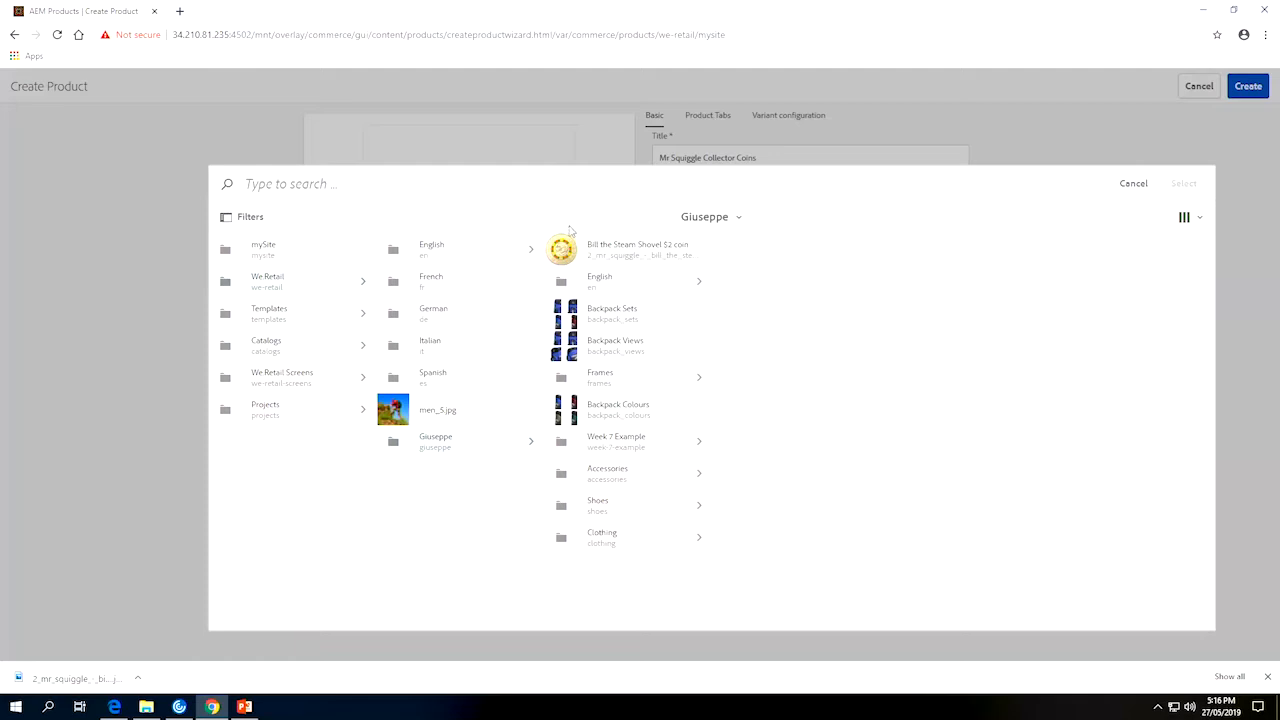
click(561, 249)
click(1183, 183)
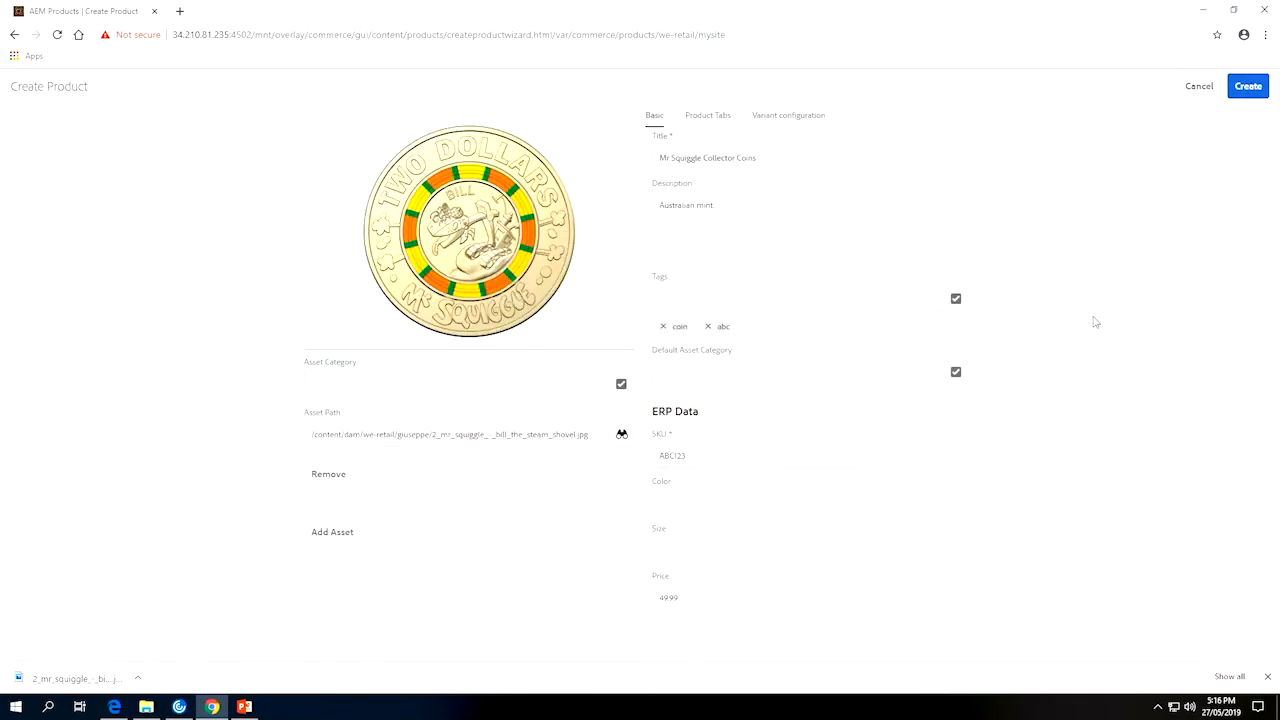
click(1246, 87)
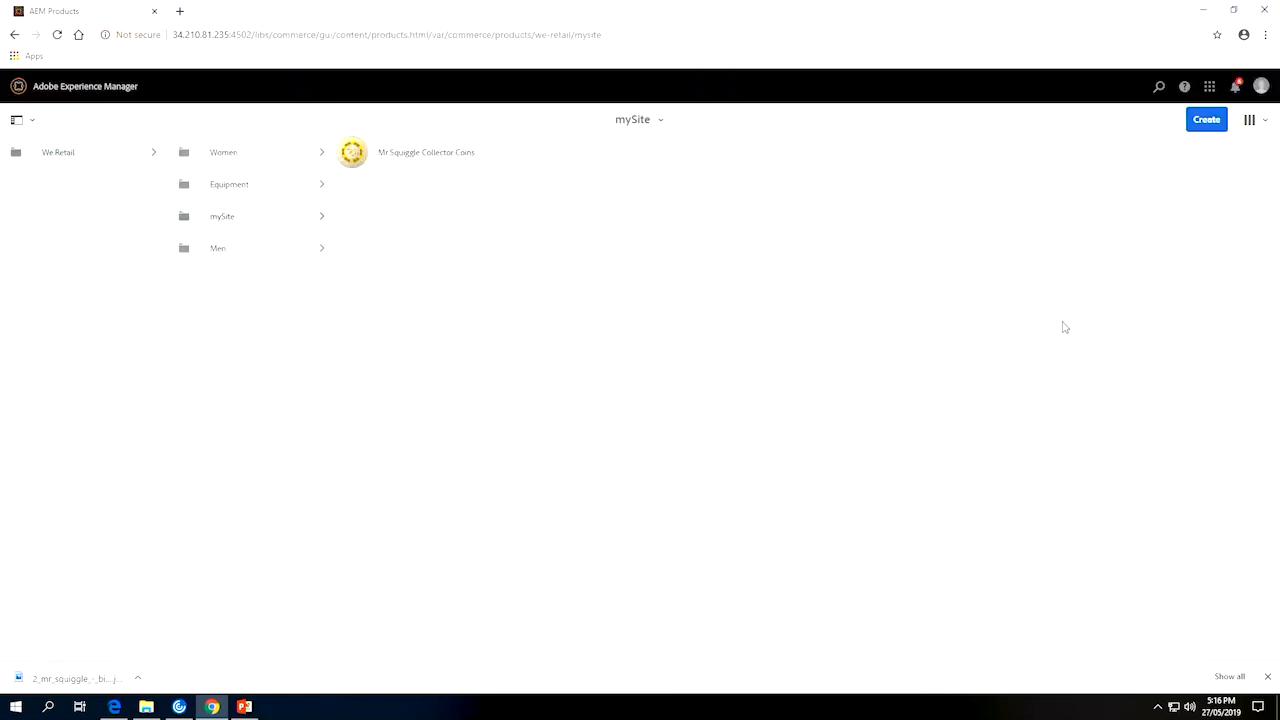
Go to Sites and select the English page of mySite under We.Retail
click(84, 86)
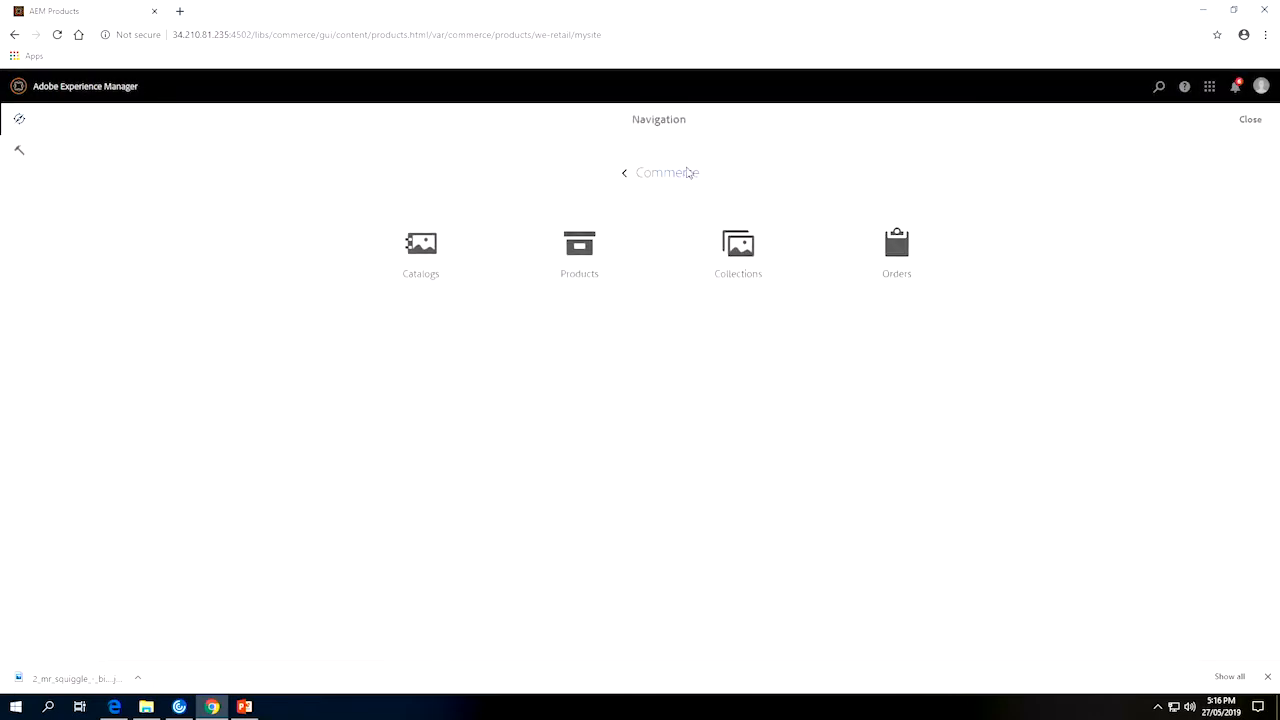
click(687, 173)
click(508, 248)
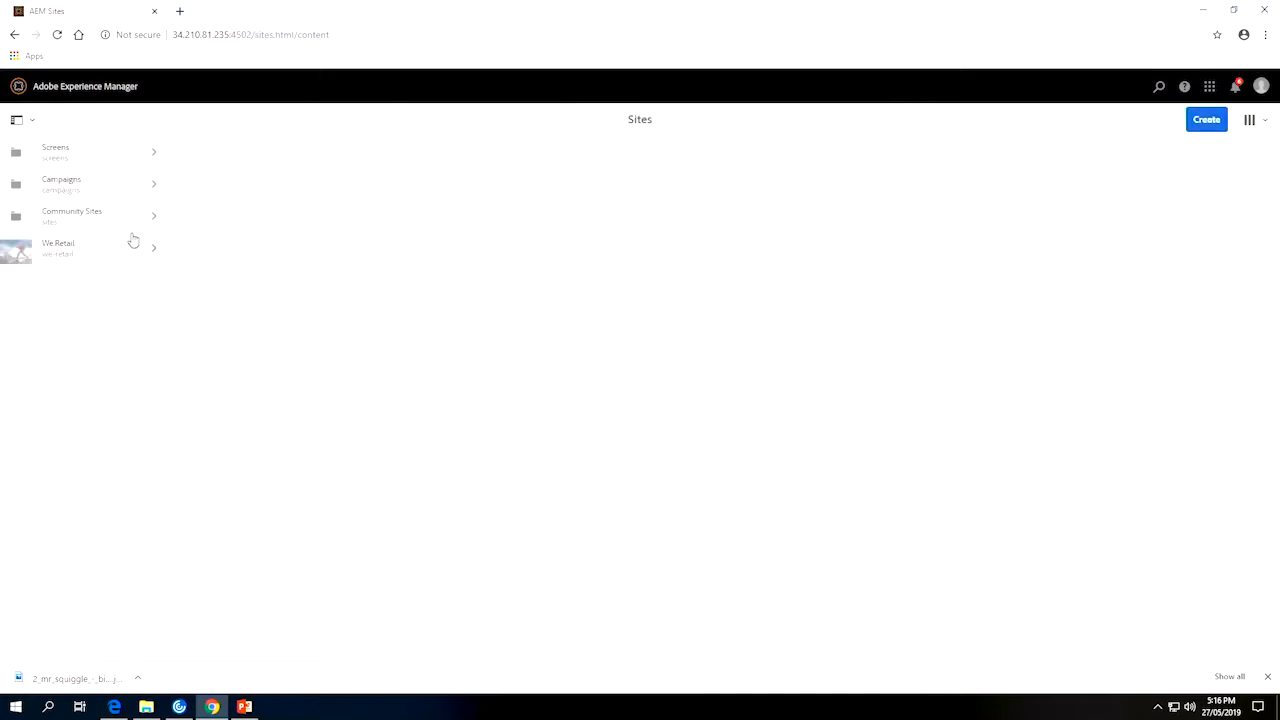
click(123, 247)
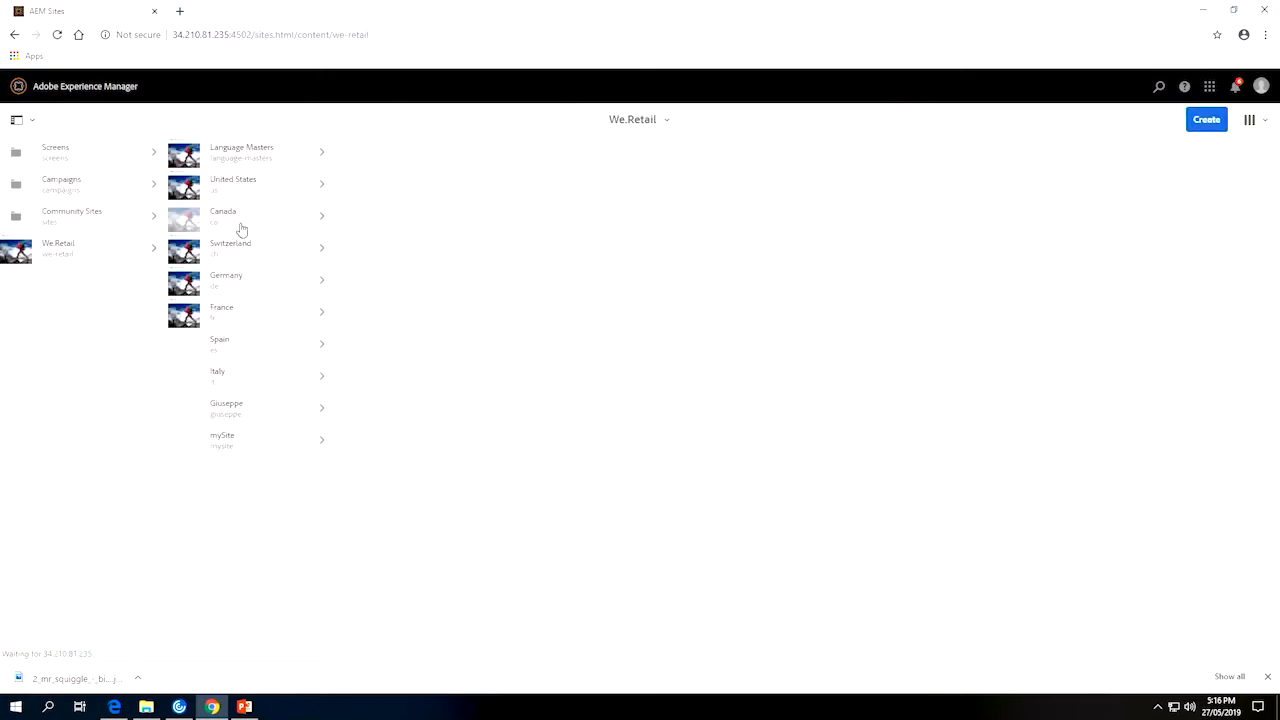
click(287, 439)
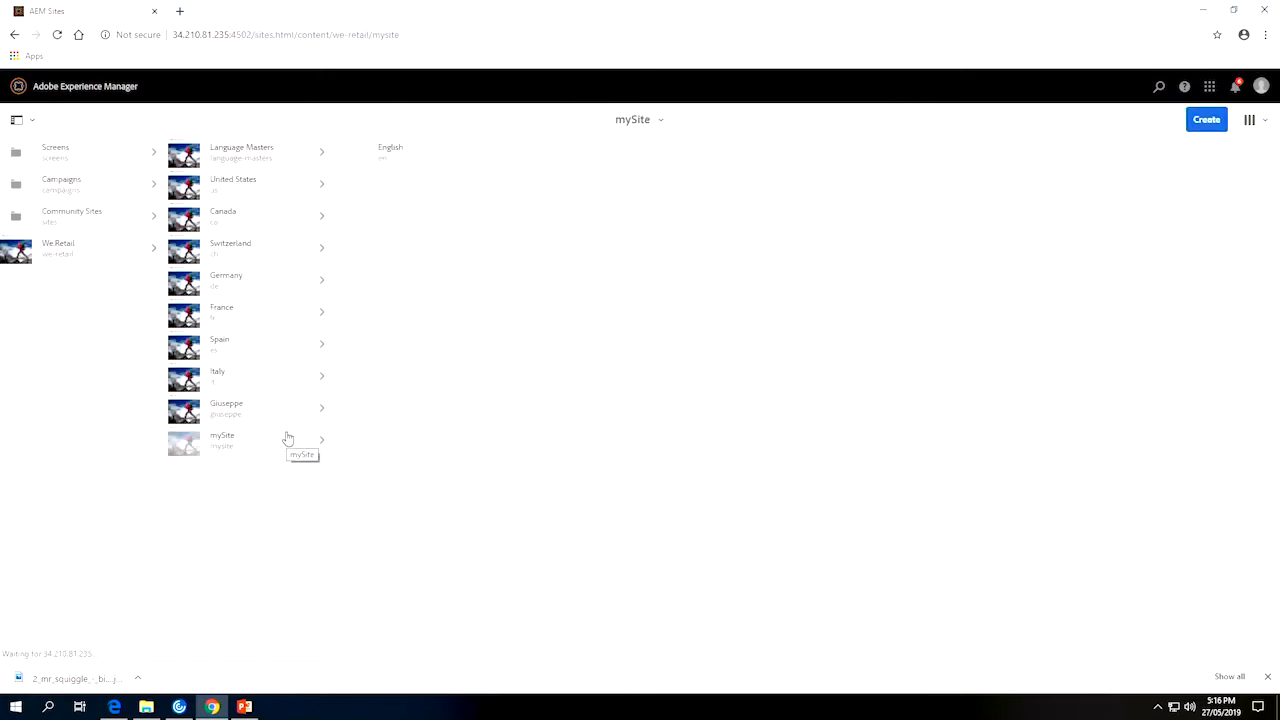
click(410, 161)
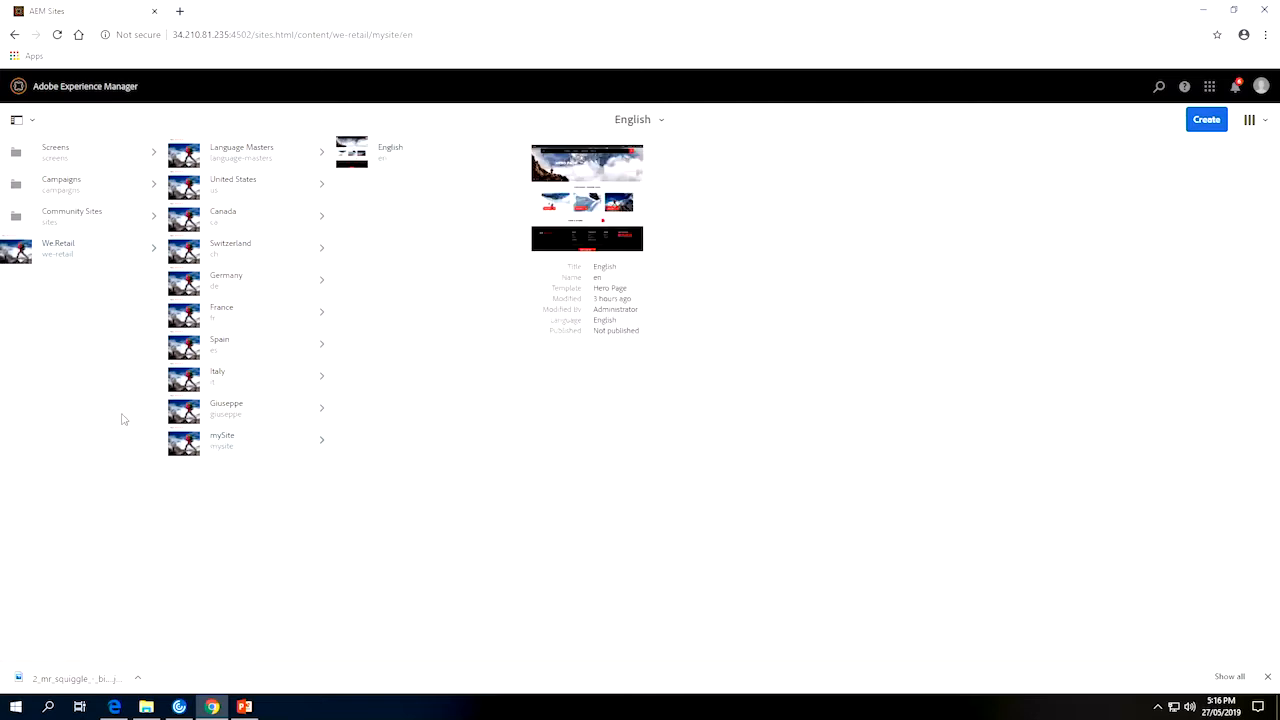
Create a page titled "All Coins" under the English page using the Section Page template
click(1208, 121)
click(1158, 152)
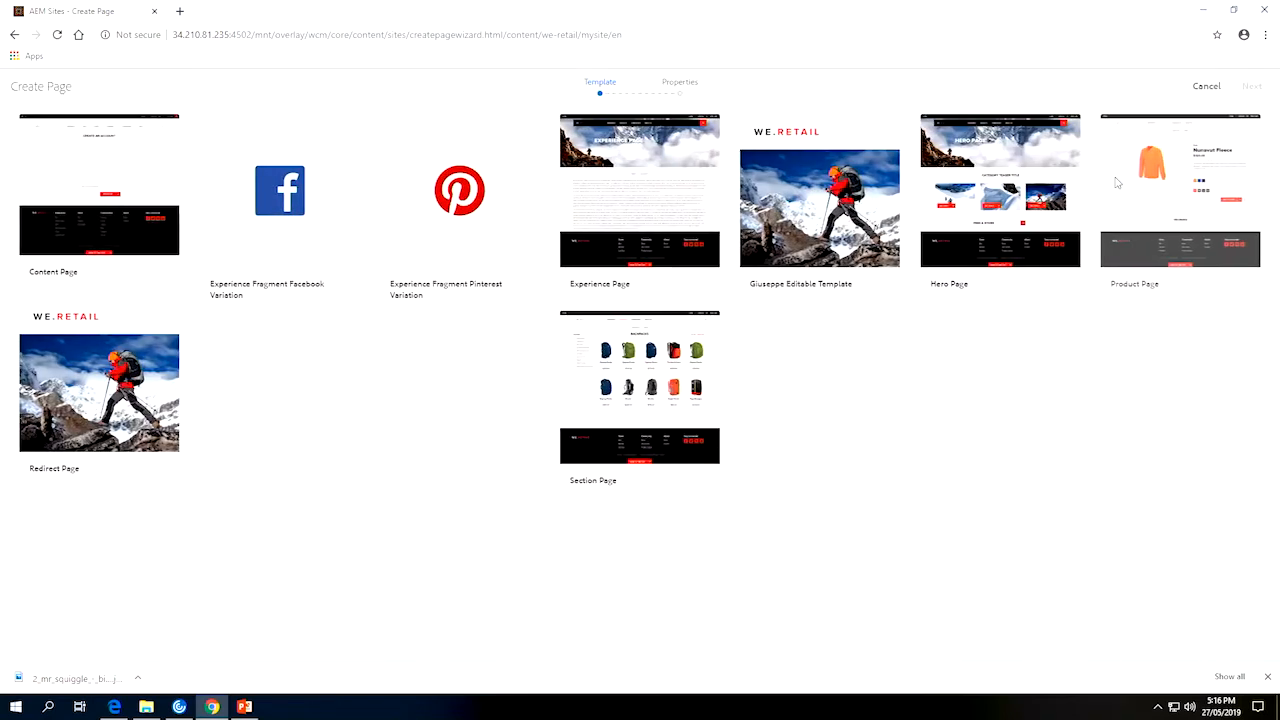
click(608, 420)
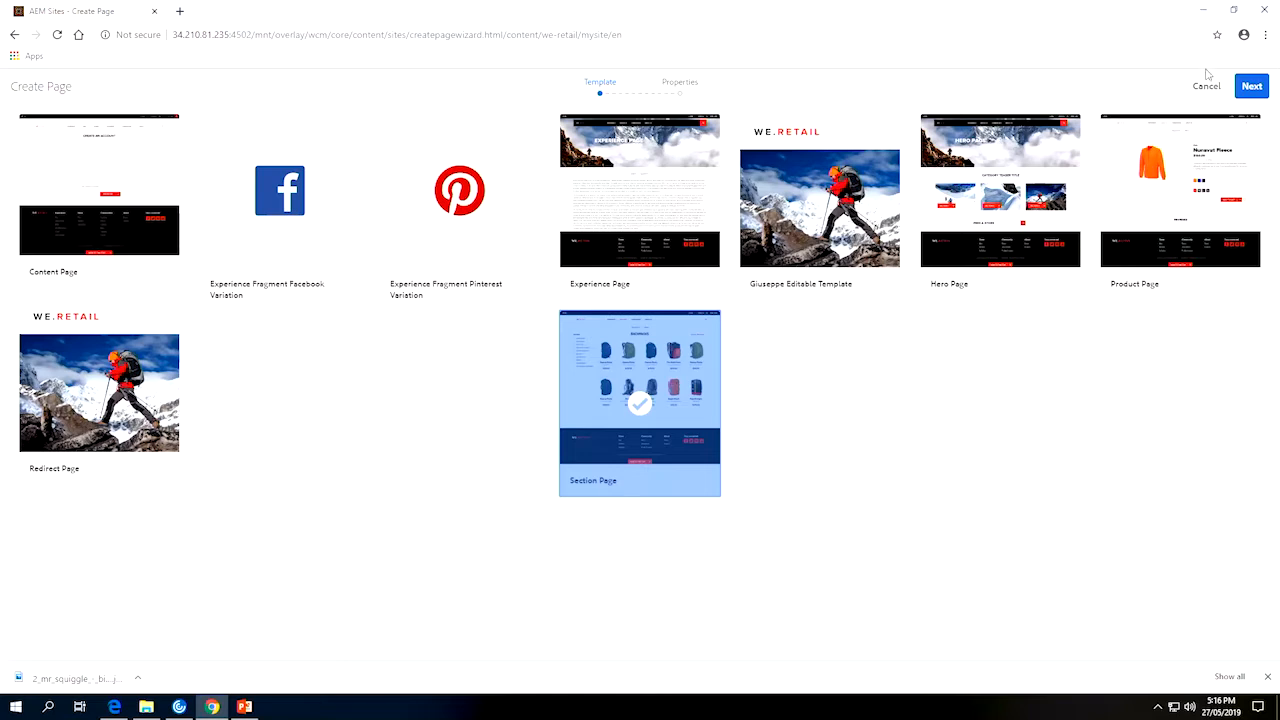
click(1250, 87)
click(628, 197)
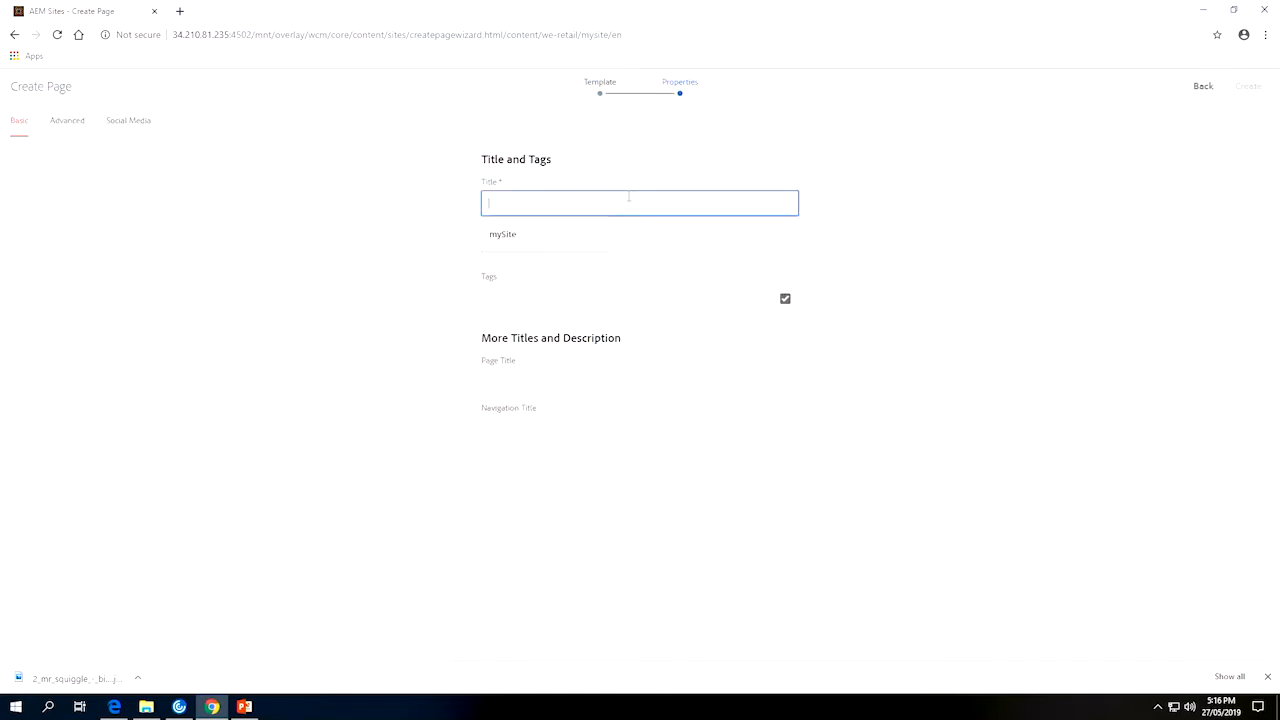
text(e)
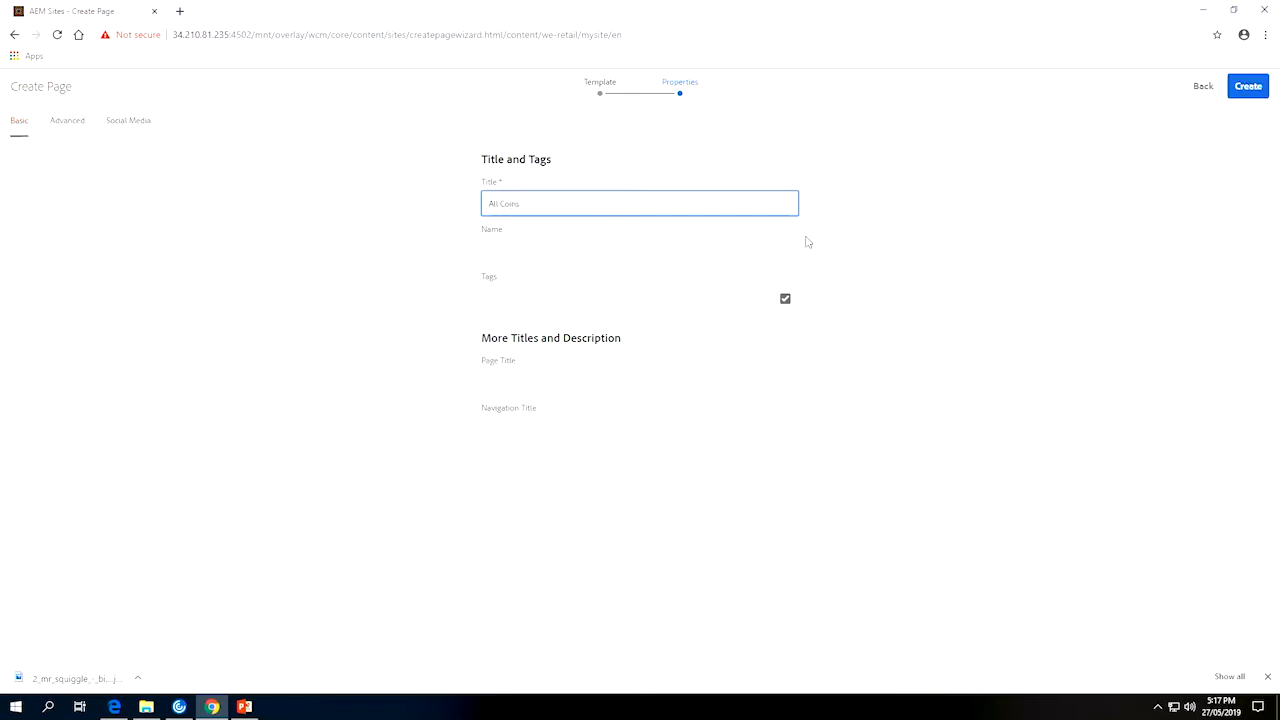
click(1249, 88)
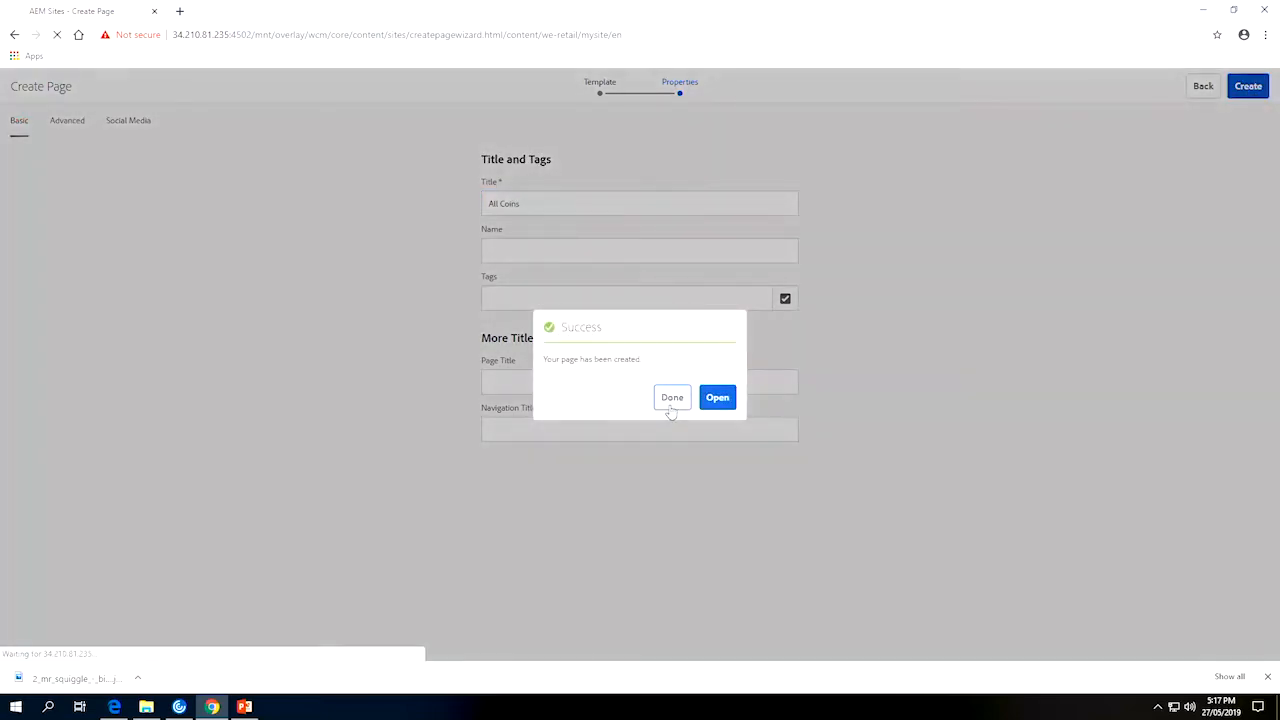
click(670, 398)
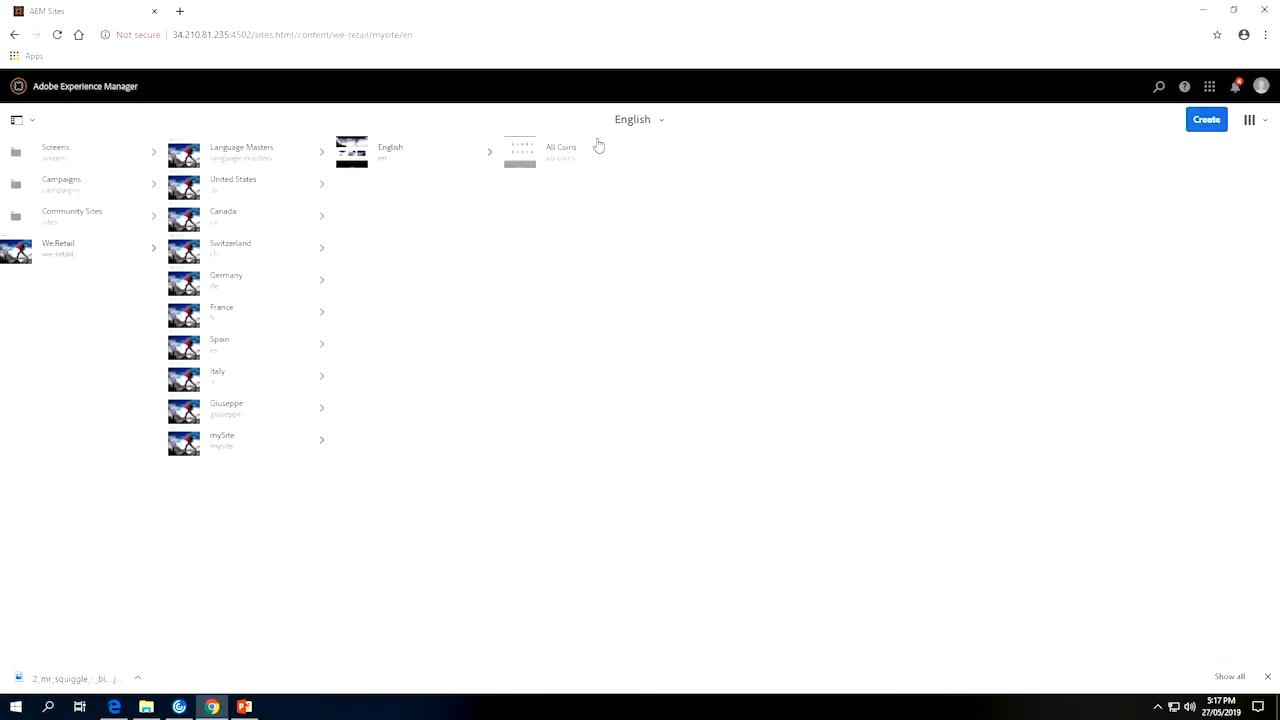
Create a page titled "Mr Squiggle Collector Coins" under All Coins using the Product Page template and open it
click(1195, 121)
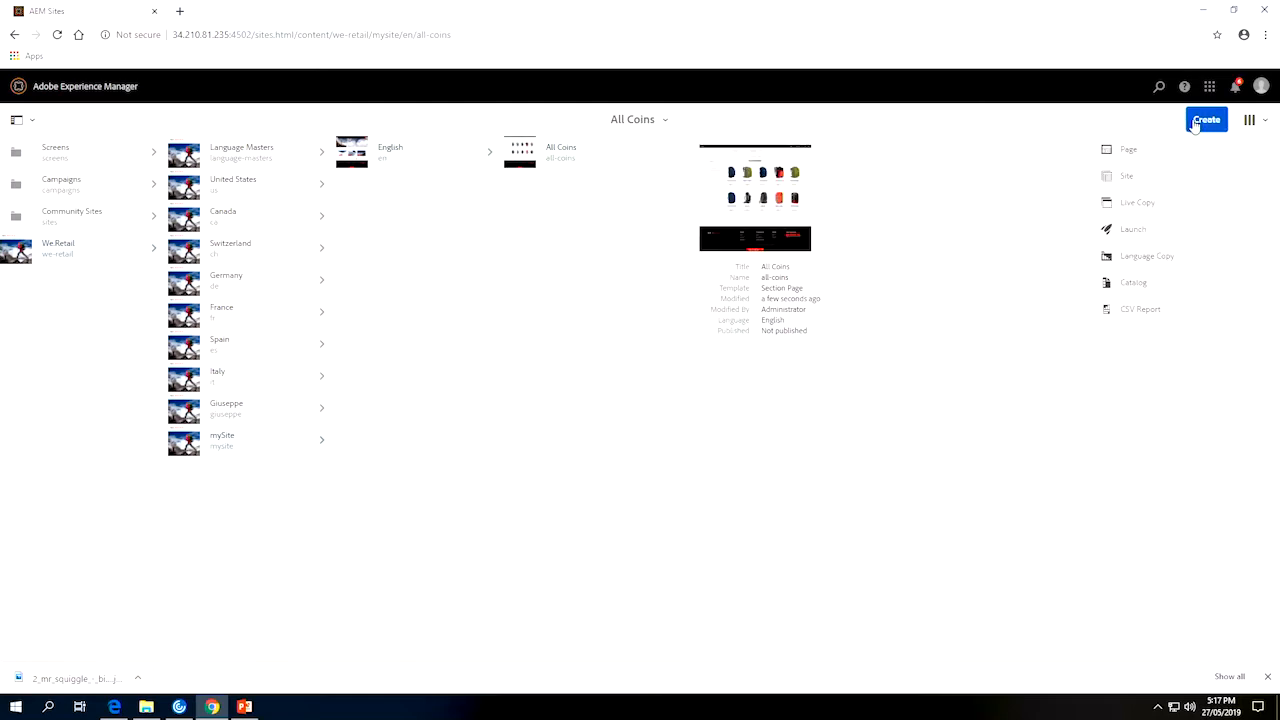
click(1136, 155)
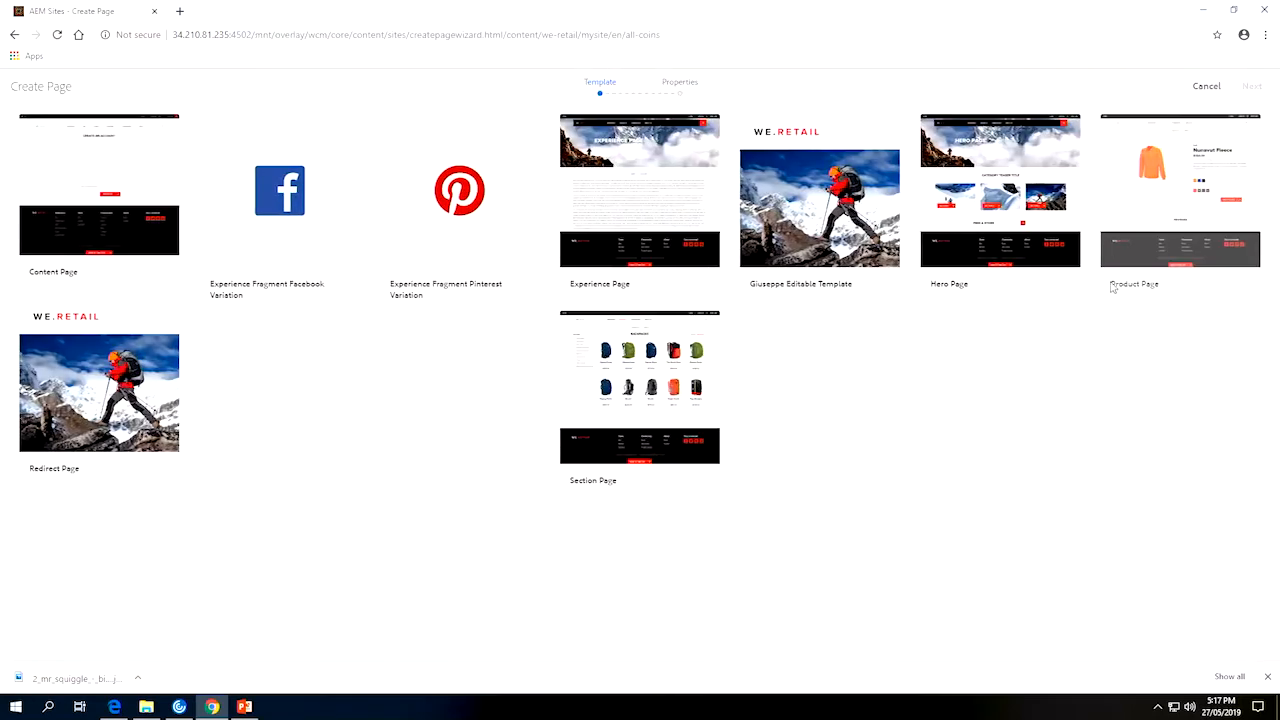
click(1180, 207)
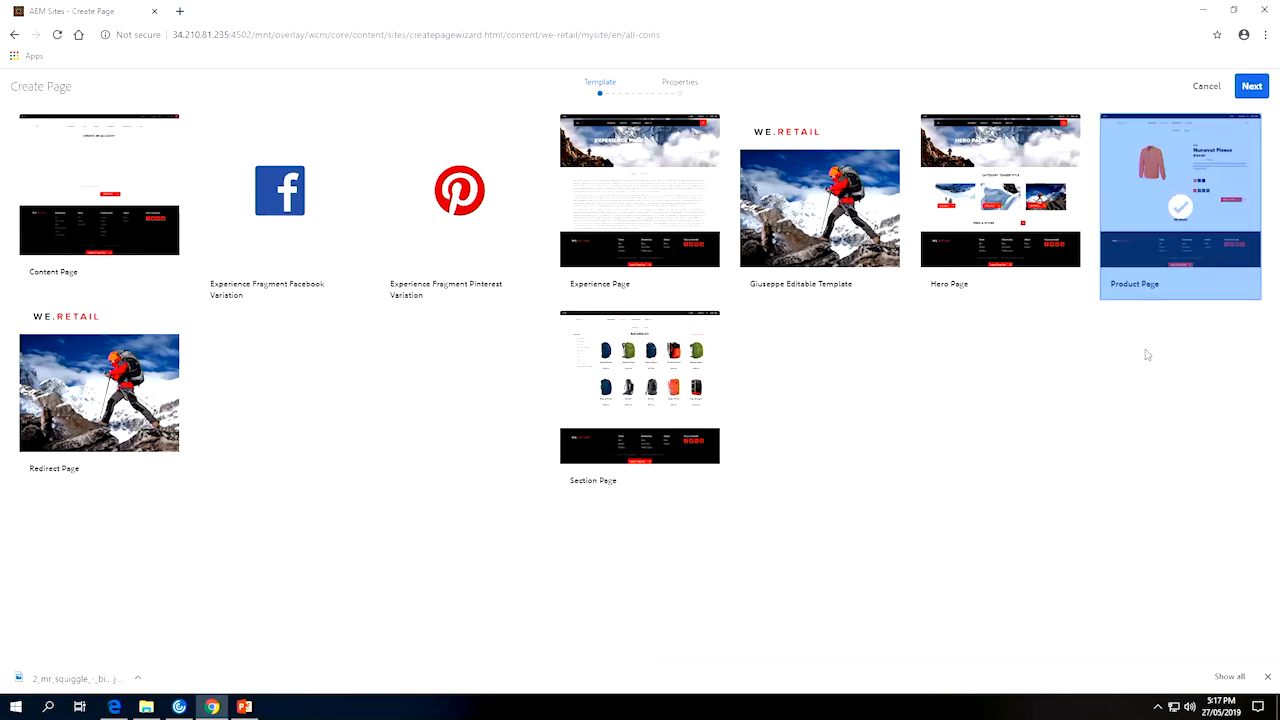
click(1248, 88)
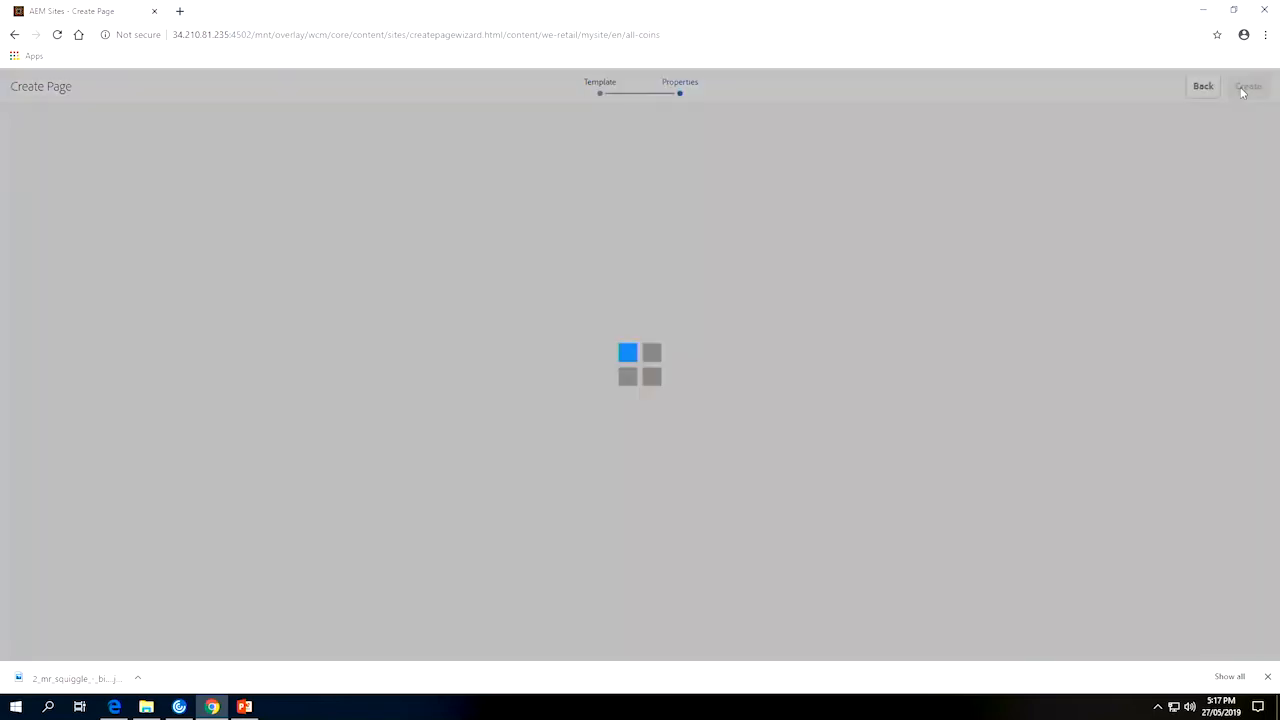
click(581, 204)
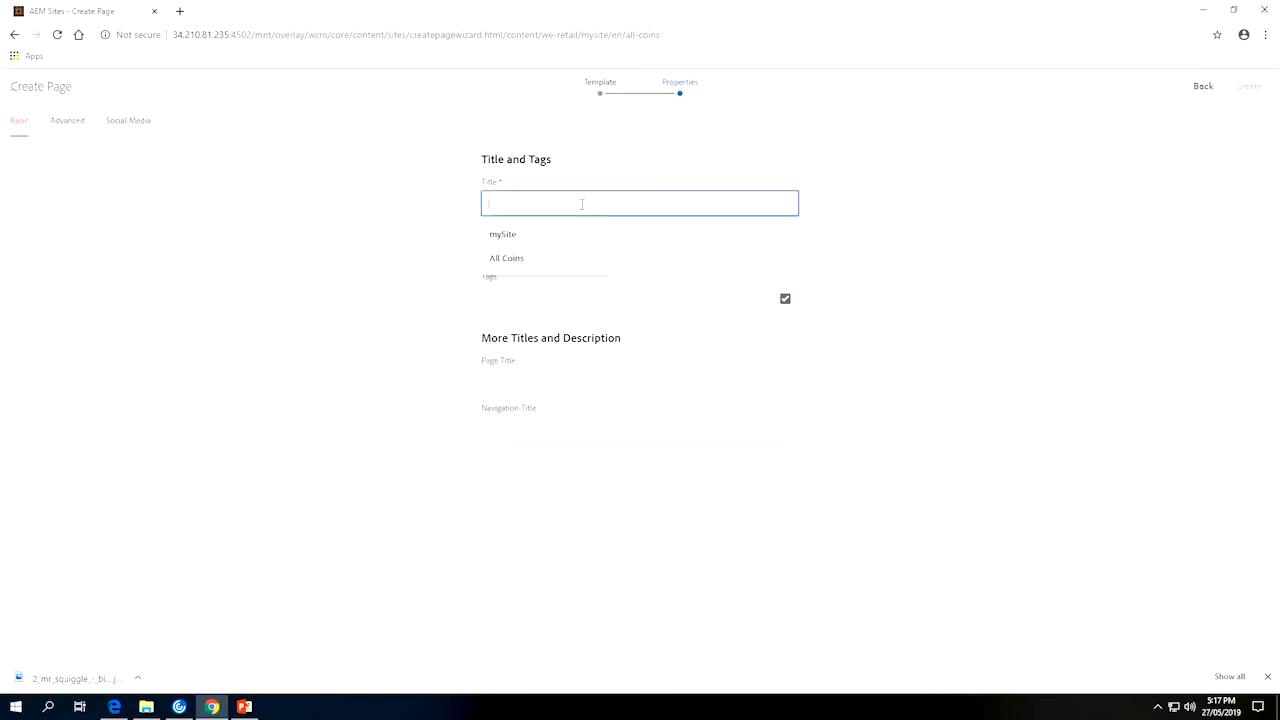
text(Mr Squiggle Collector Coins)
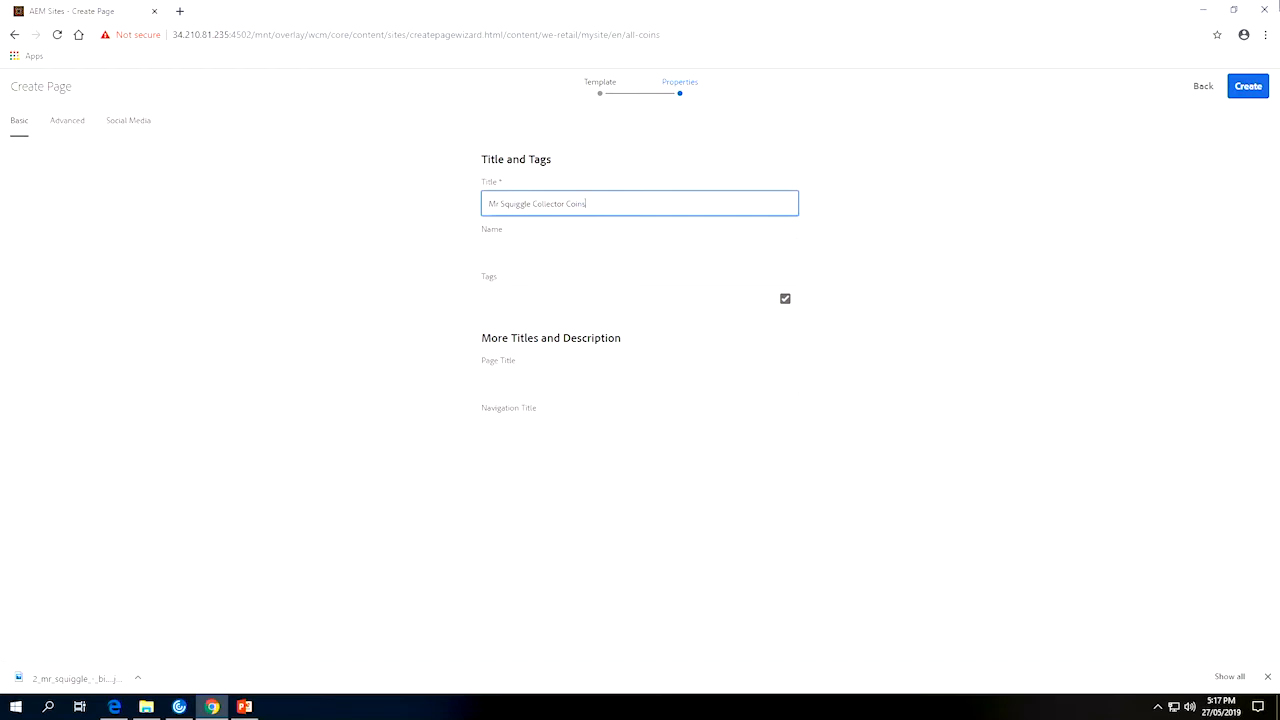
click(1248, 96)
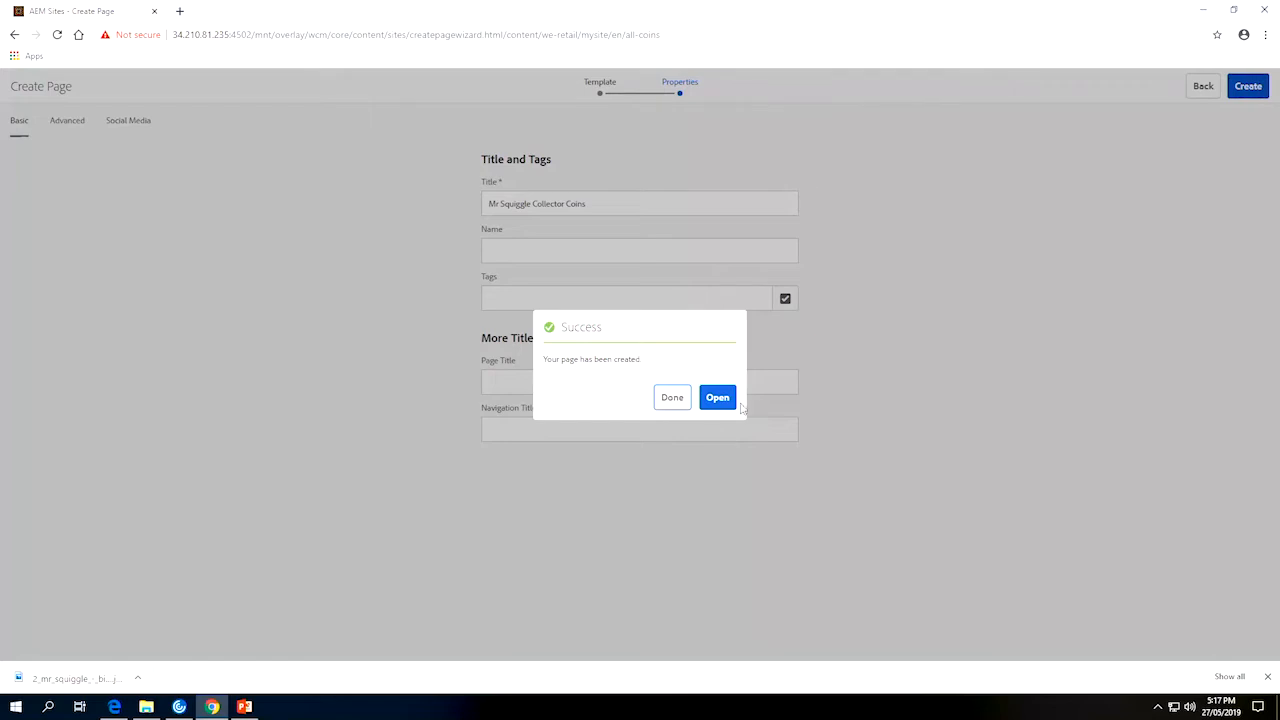
click(718, 399)
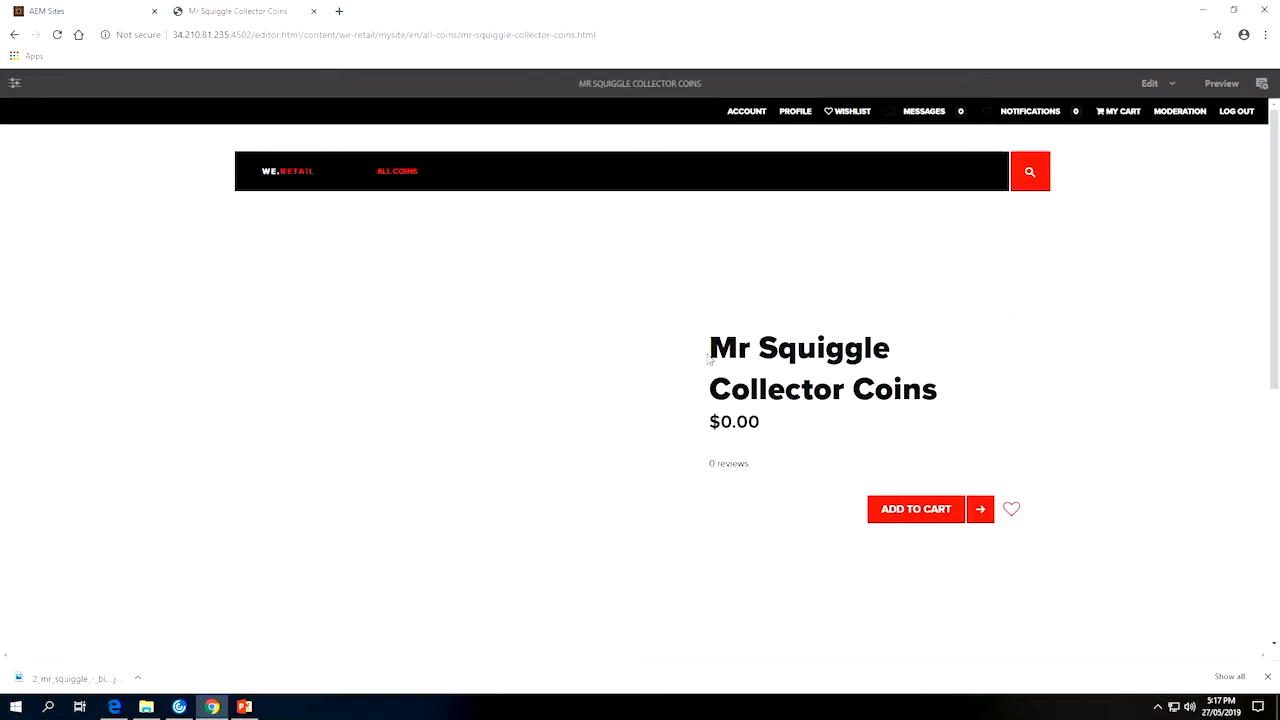
Link the page's product component to the Mr Squiggle Collector Coins product in We.Retail's mySite catalog
click(693, 412)
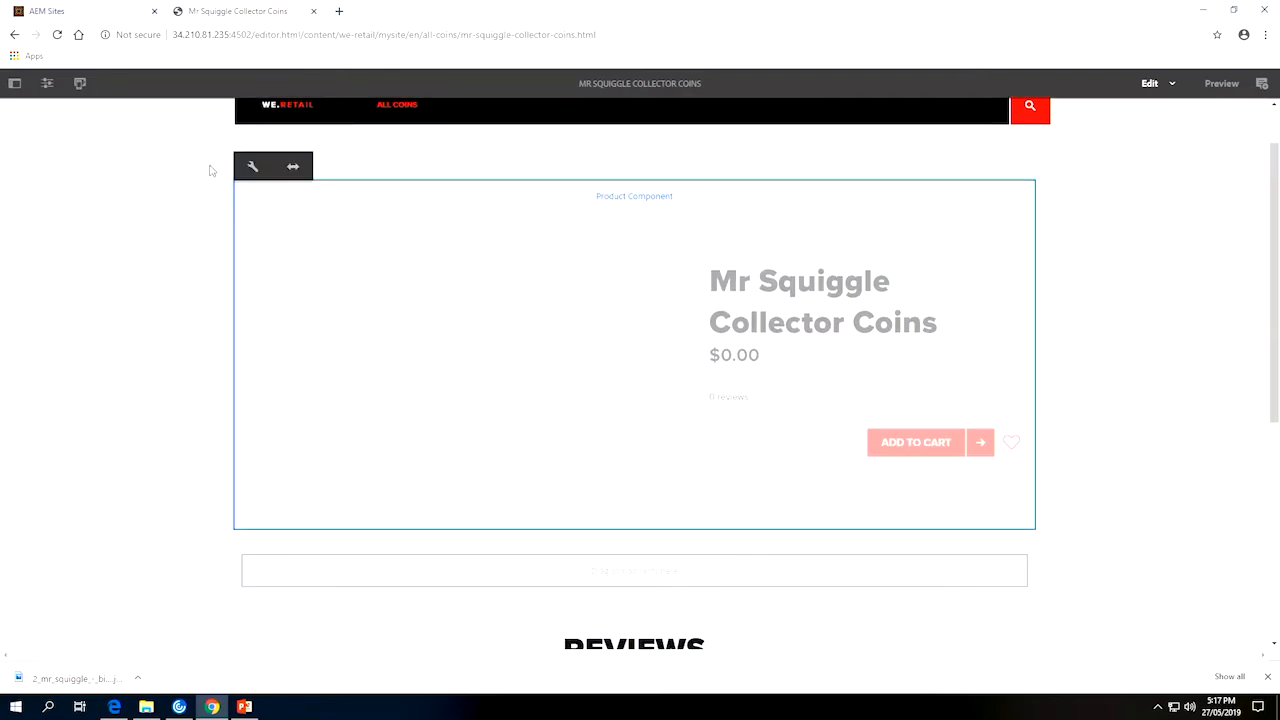
click(253, 165)
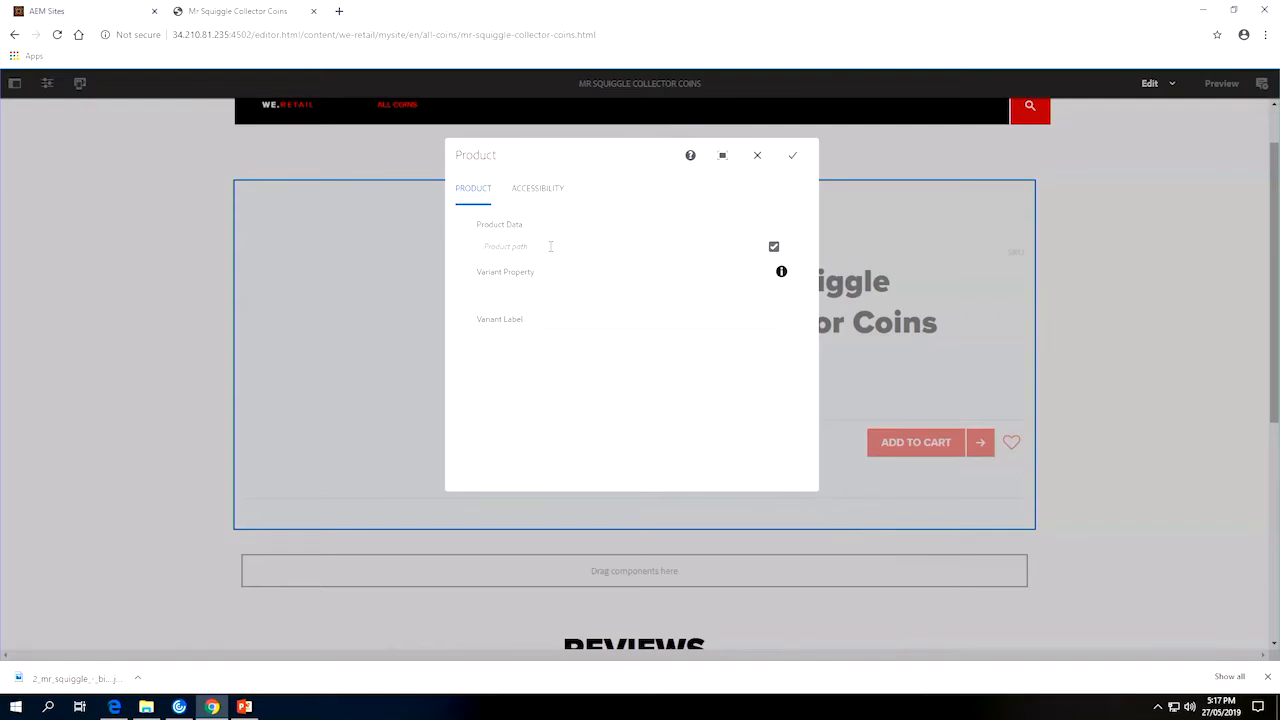
click(773, 246)
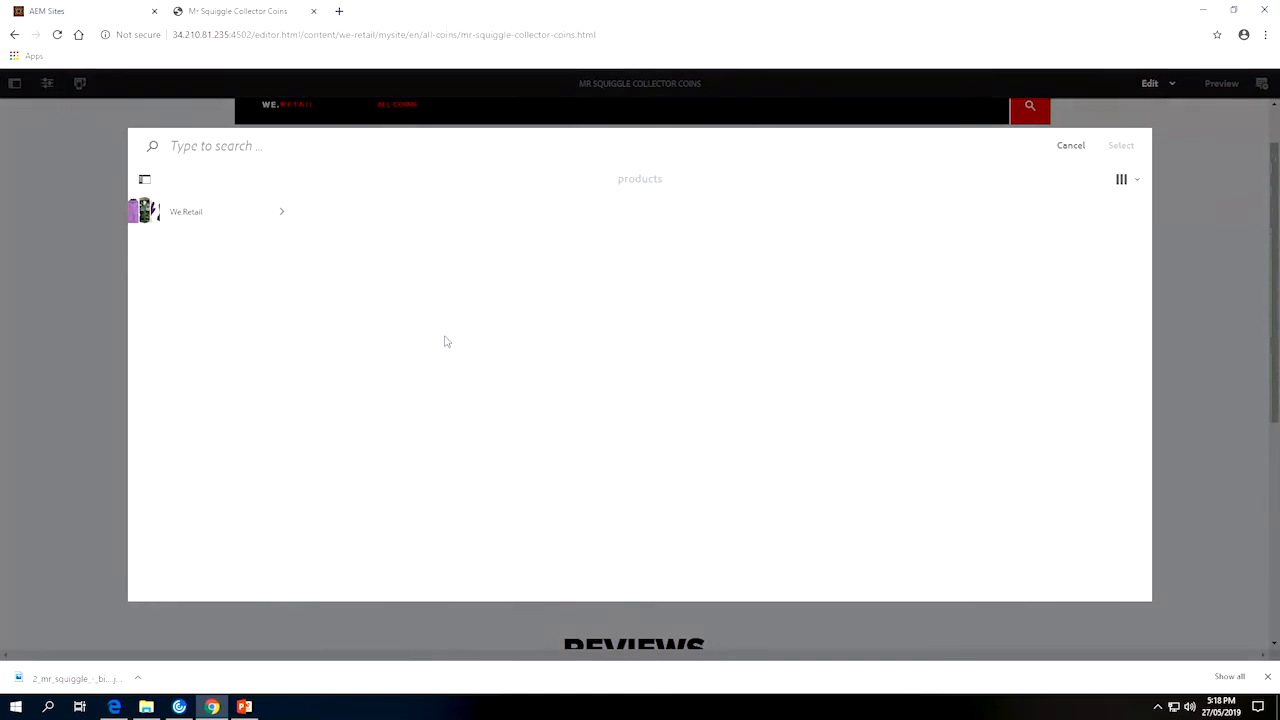
click(241, 213)
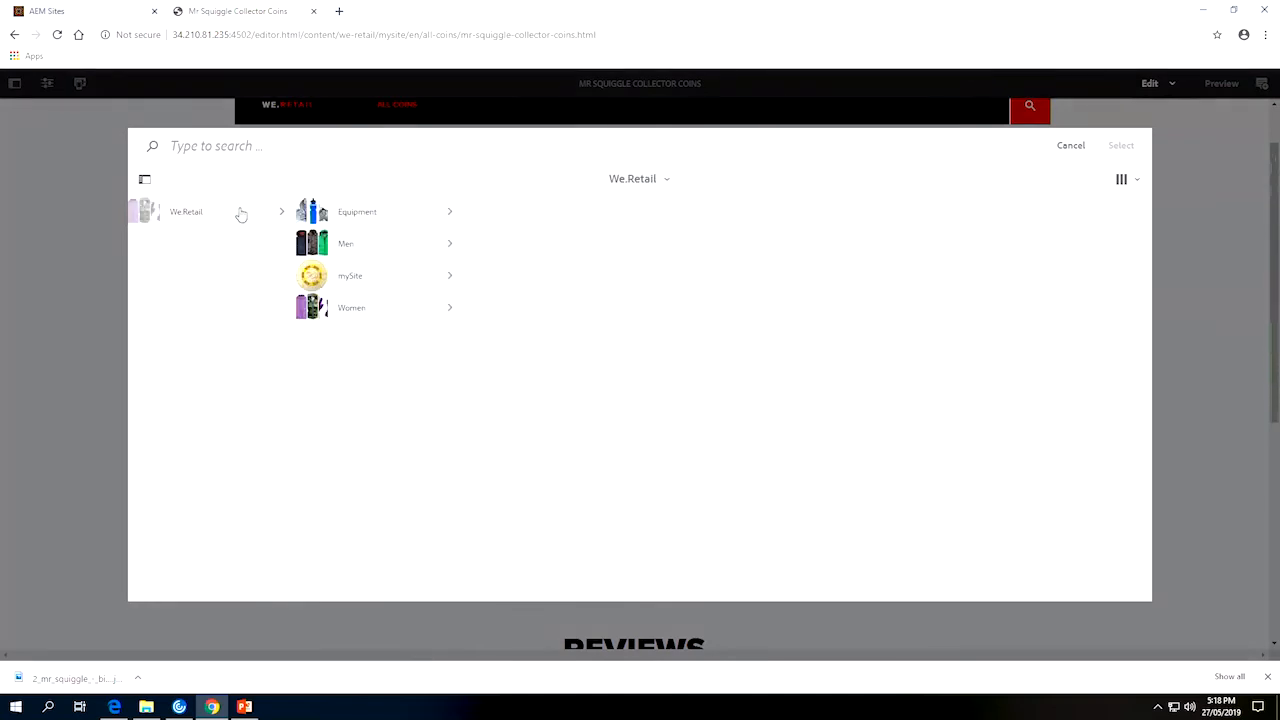
click(386, 285)
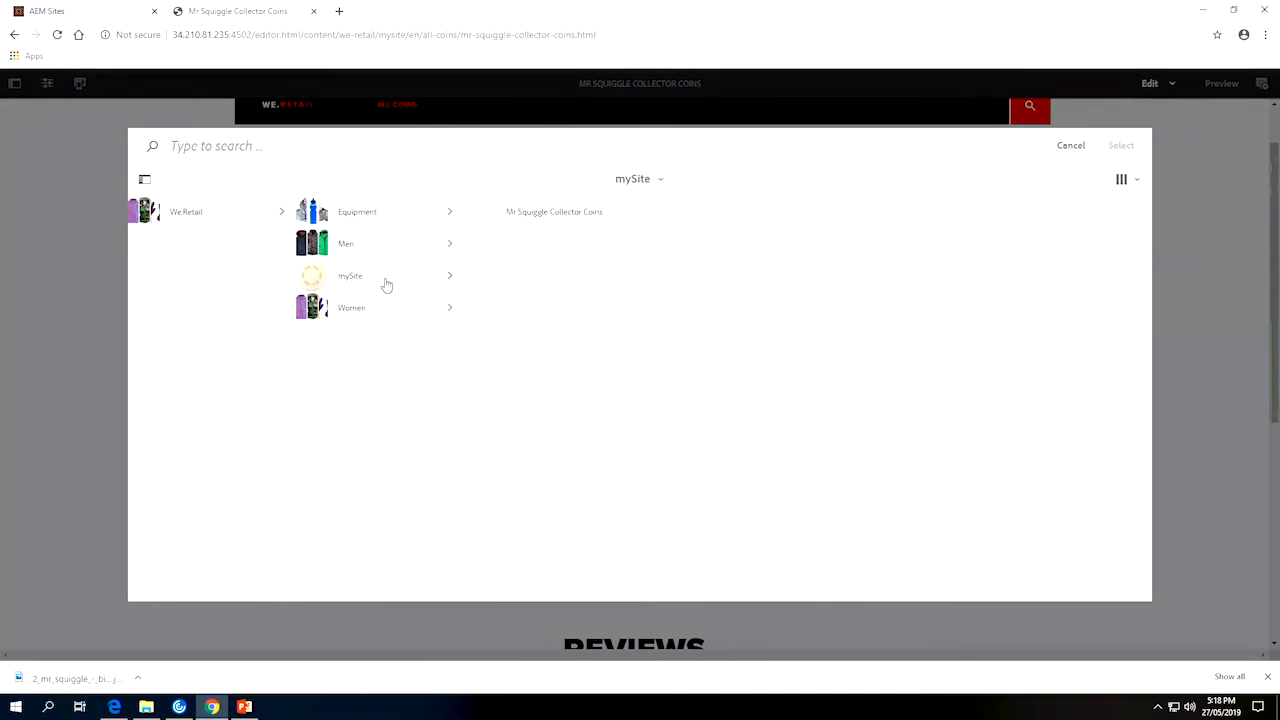
click(483, 212)
click(1120, 146)
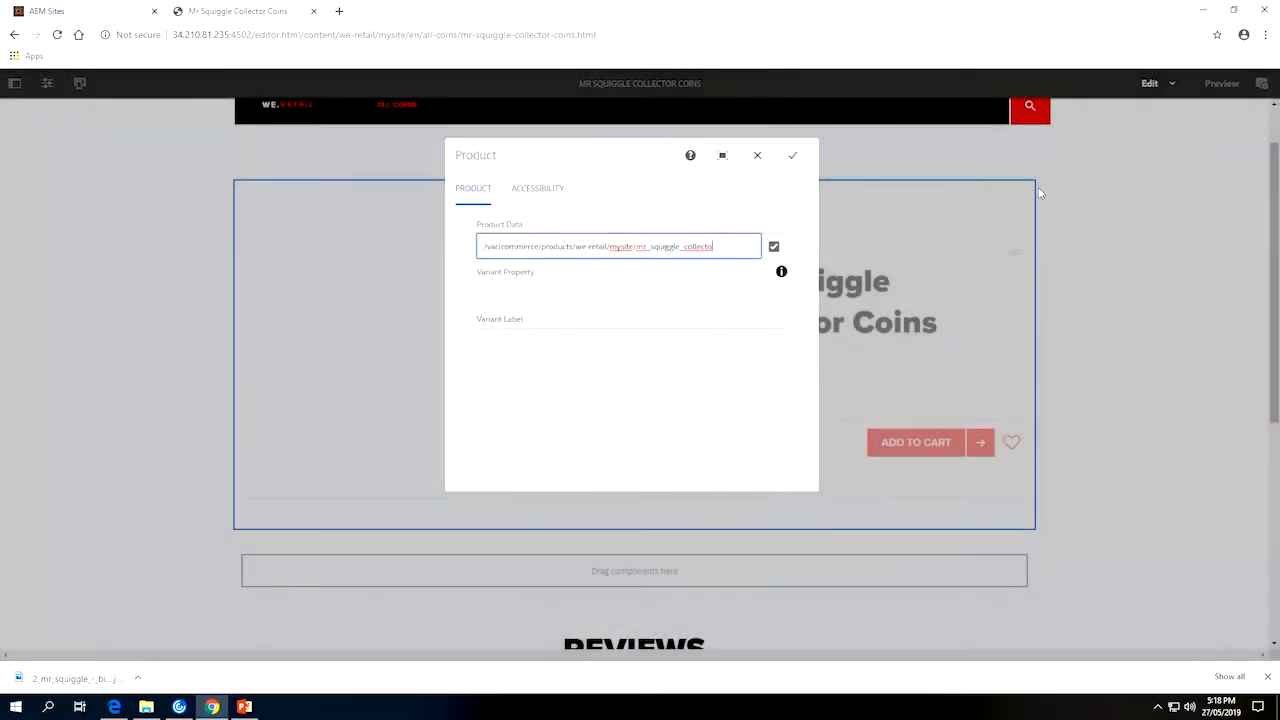
click(792, 155)
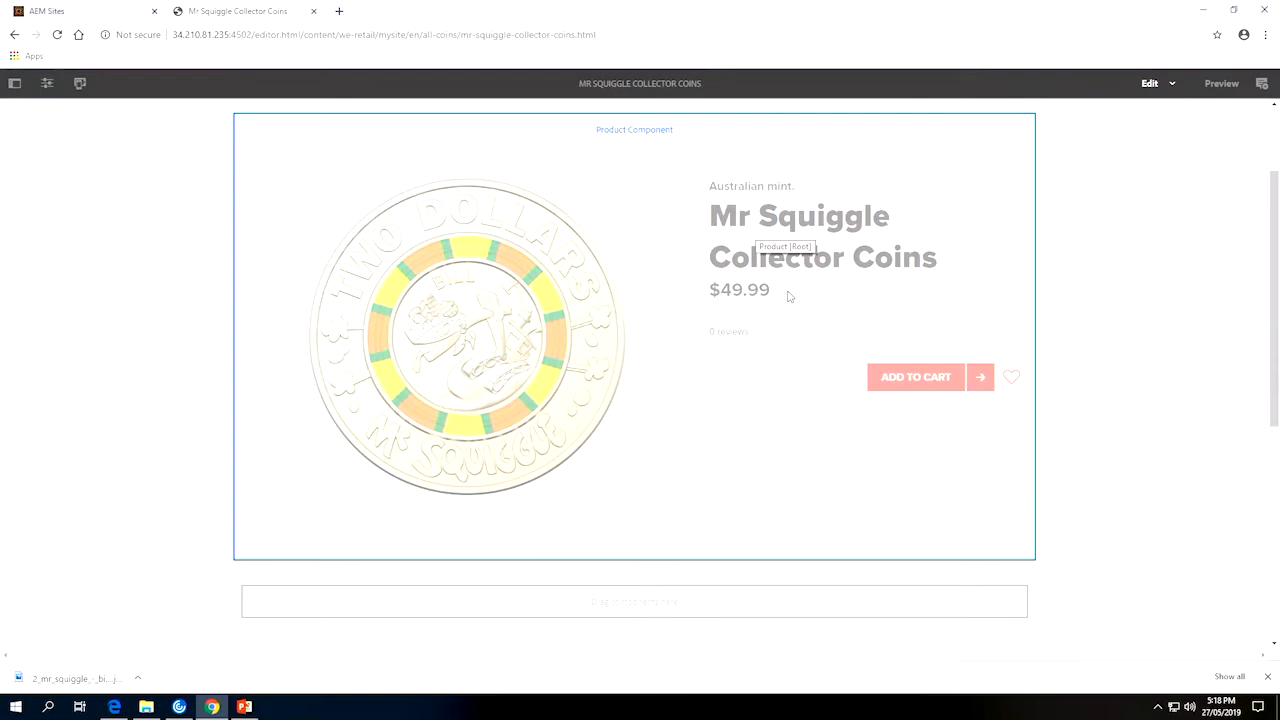
Preview the product page and add the coin to the cart, returning to the page for a second attempt
scroll(716, 292, down, 1)
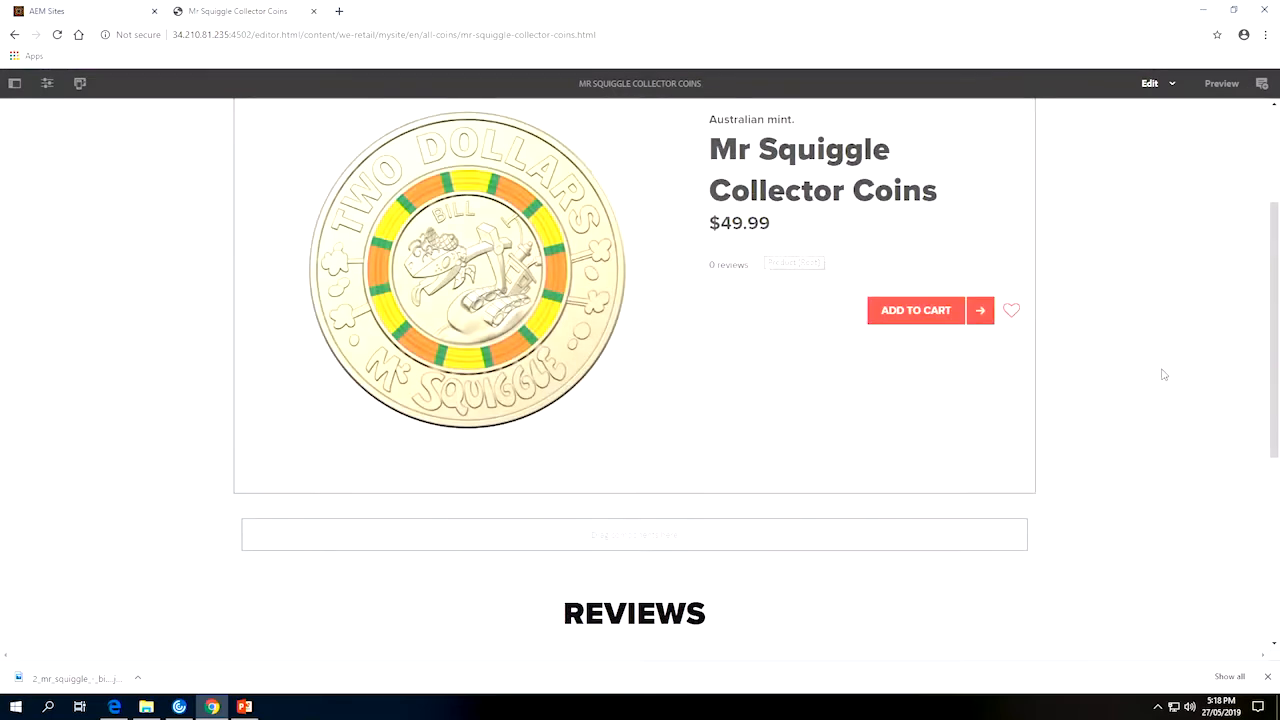
scroll(1145, 375, up, 2)
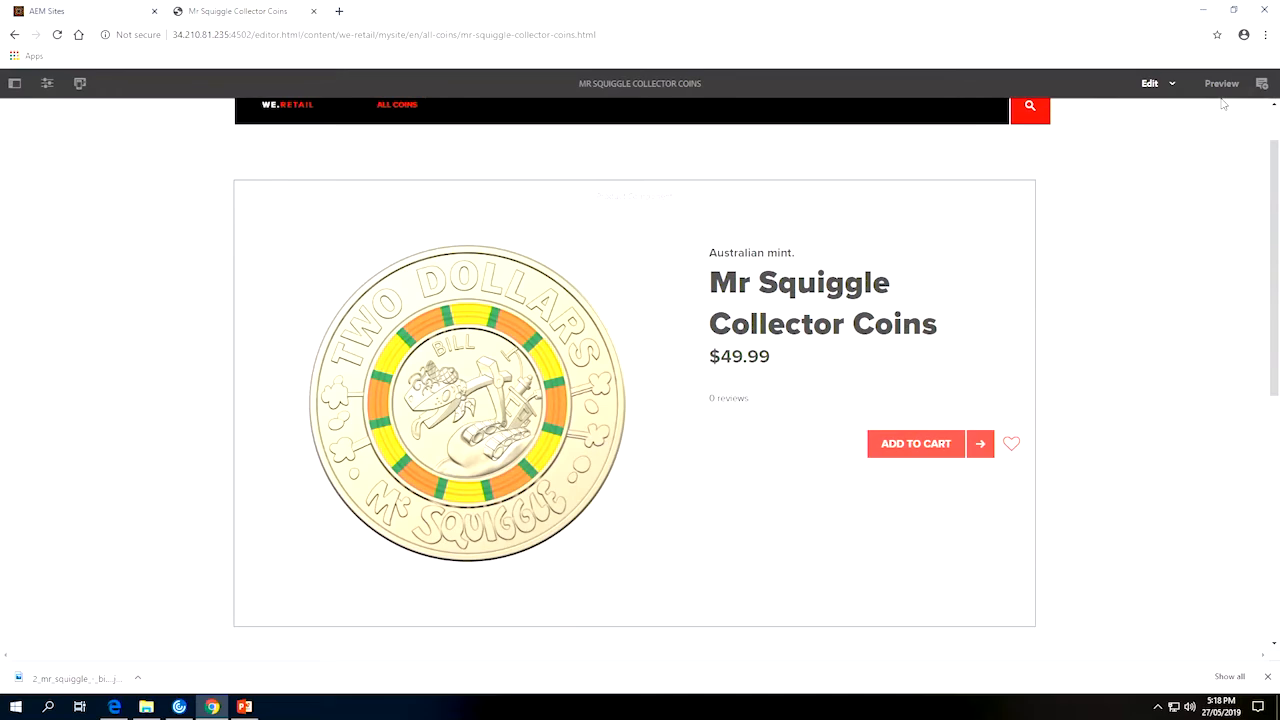
click(1221, 83)
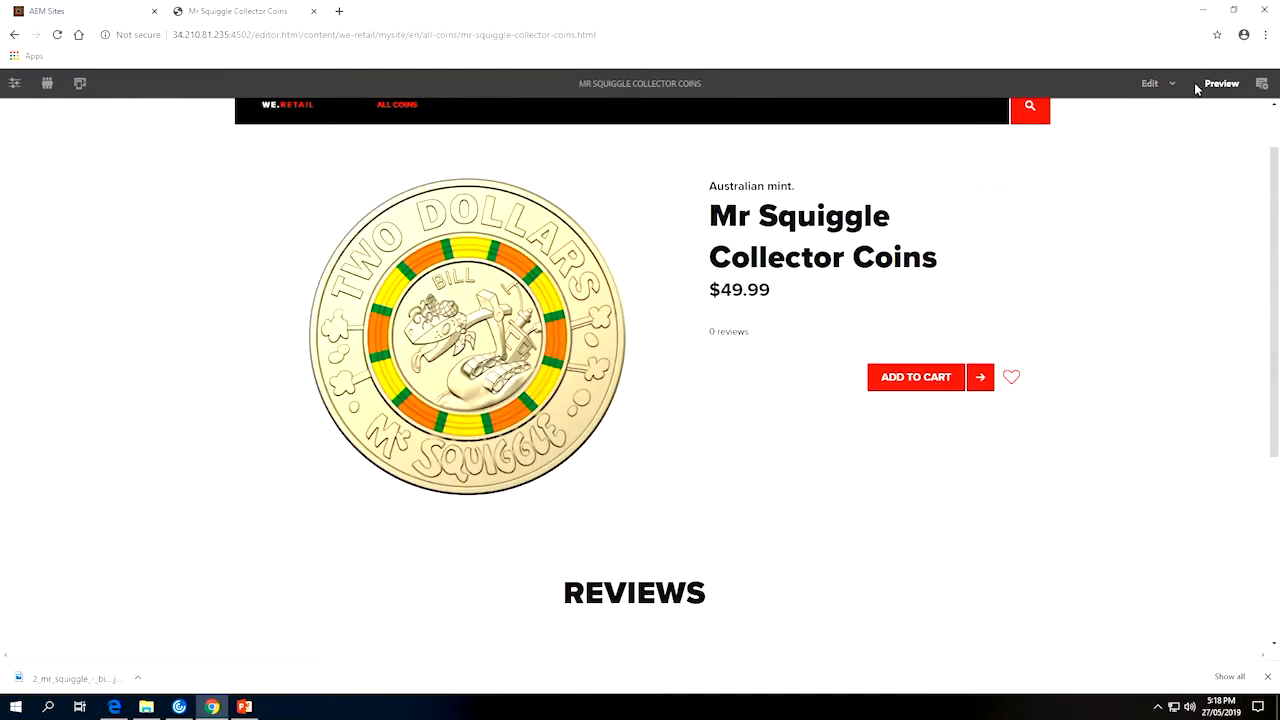
click(927, 387)
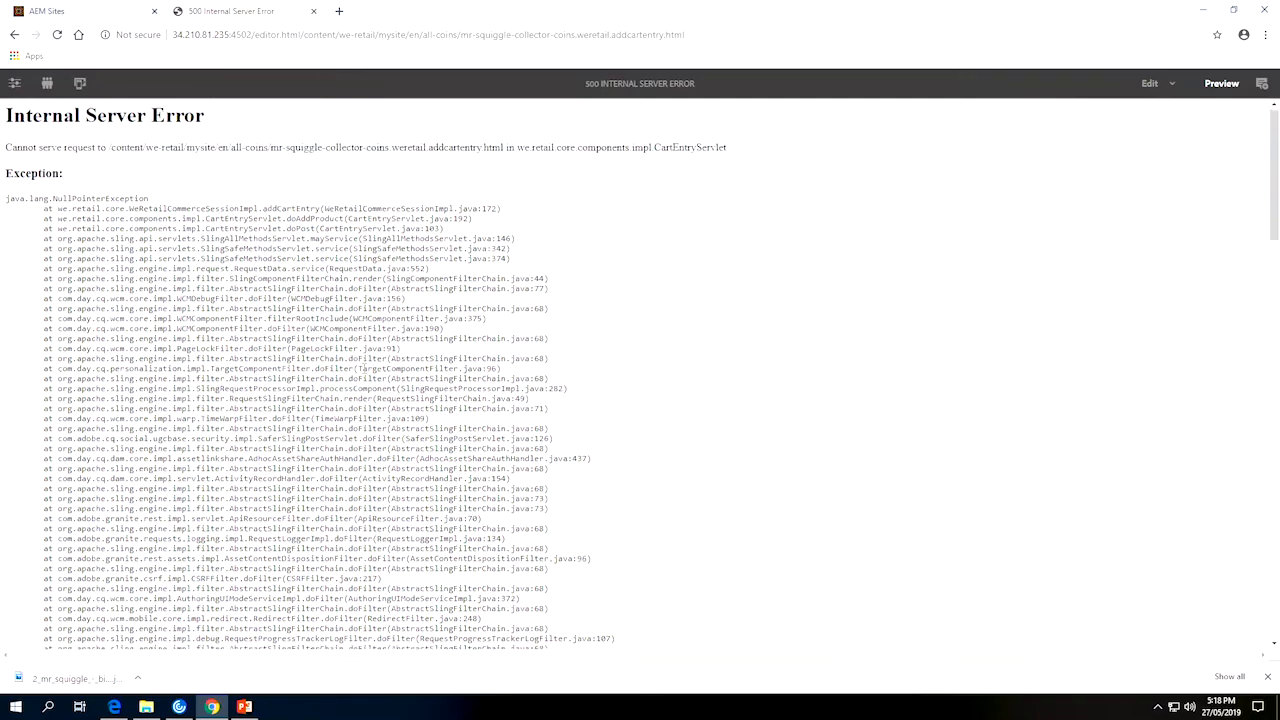
scroll(1078, 376, down, 8)
scroll(640, 370, up, 10)
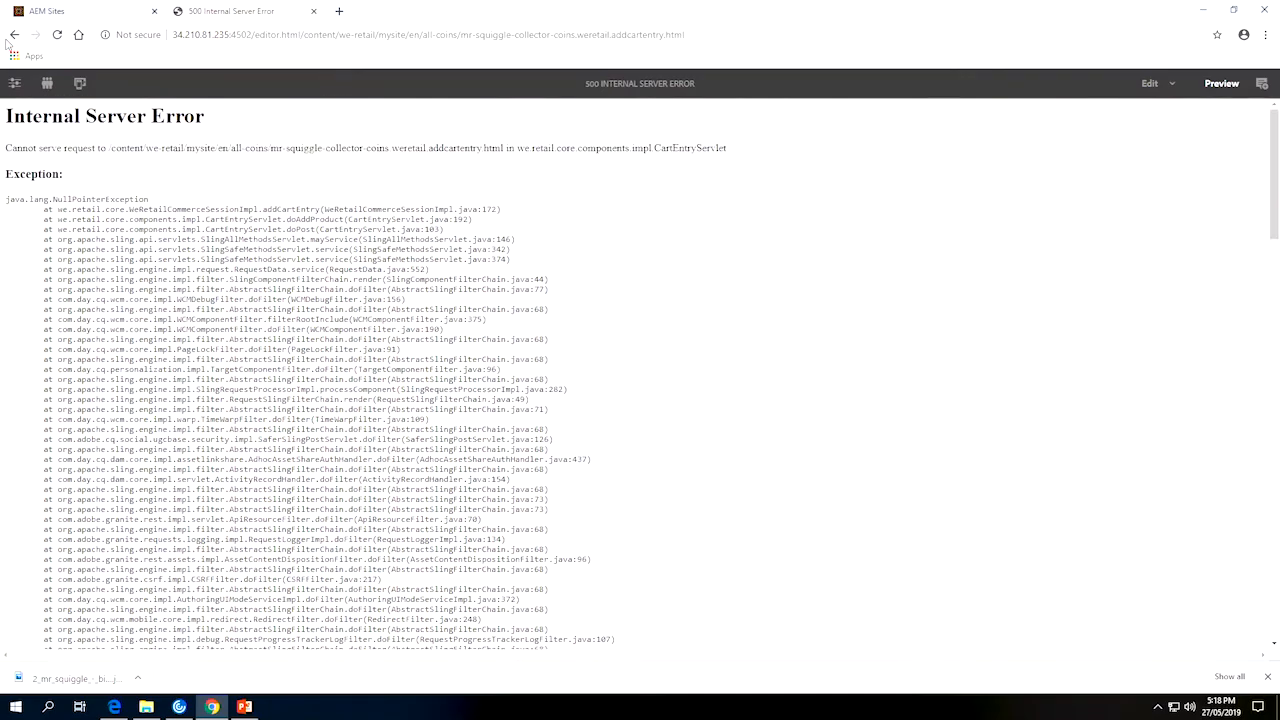
click(14, 34)
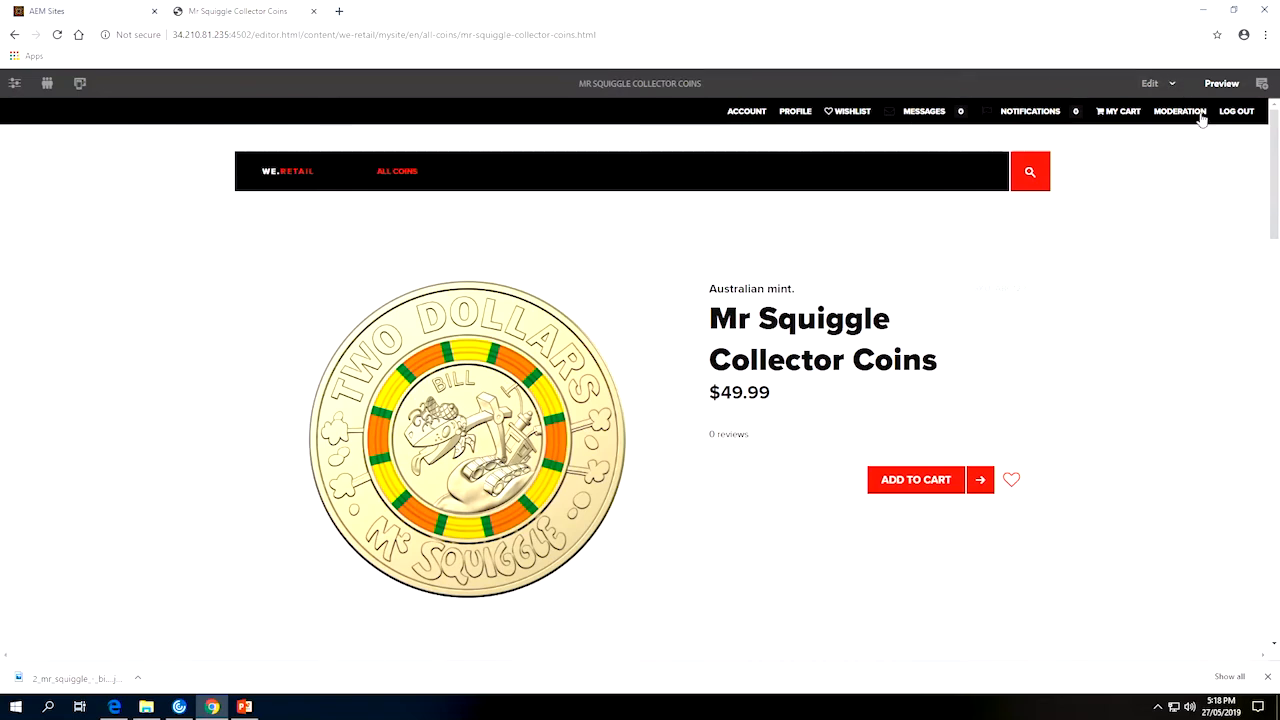
click(930, 480)
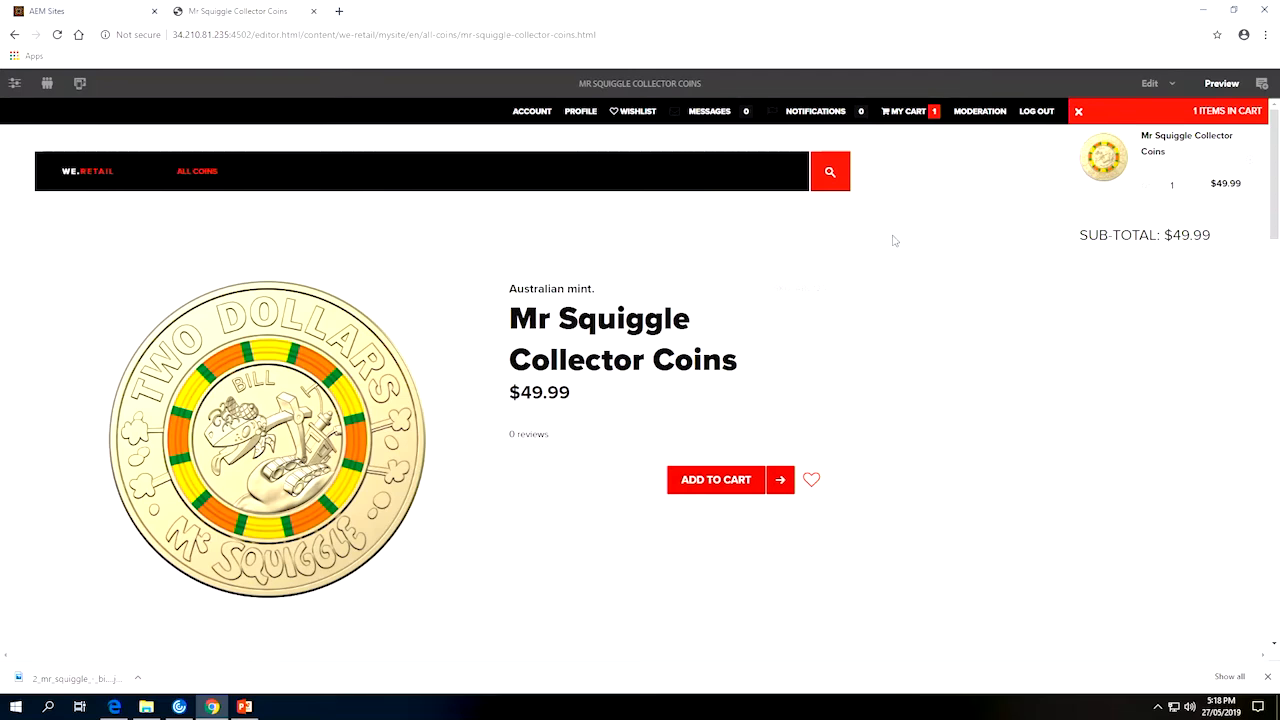
Return to the site listing and open mySite's All Coins page in edit mode
click(107, 6)
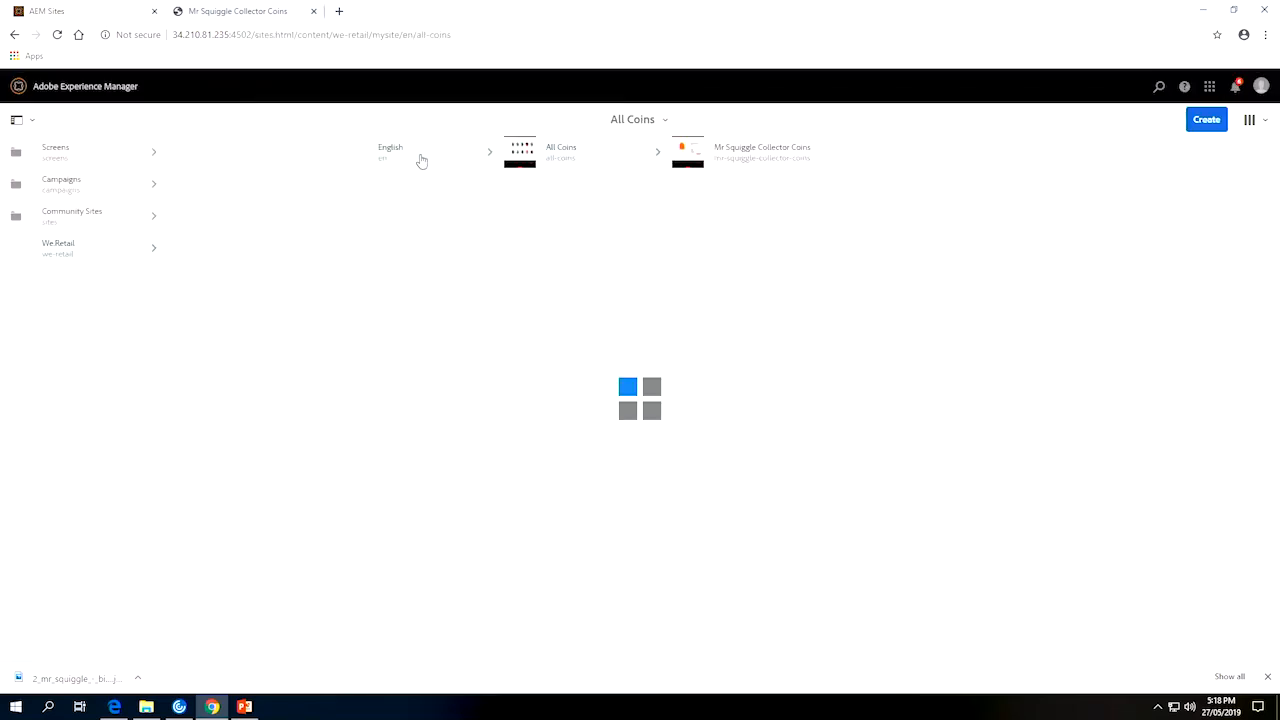
click(521, 160)
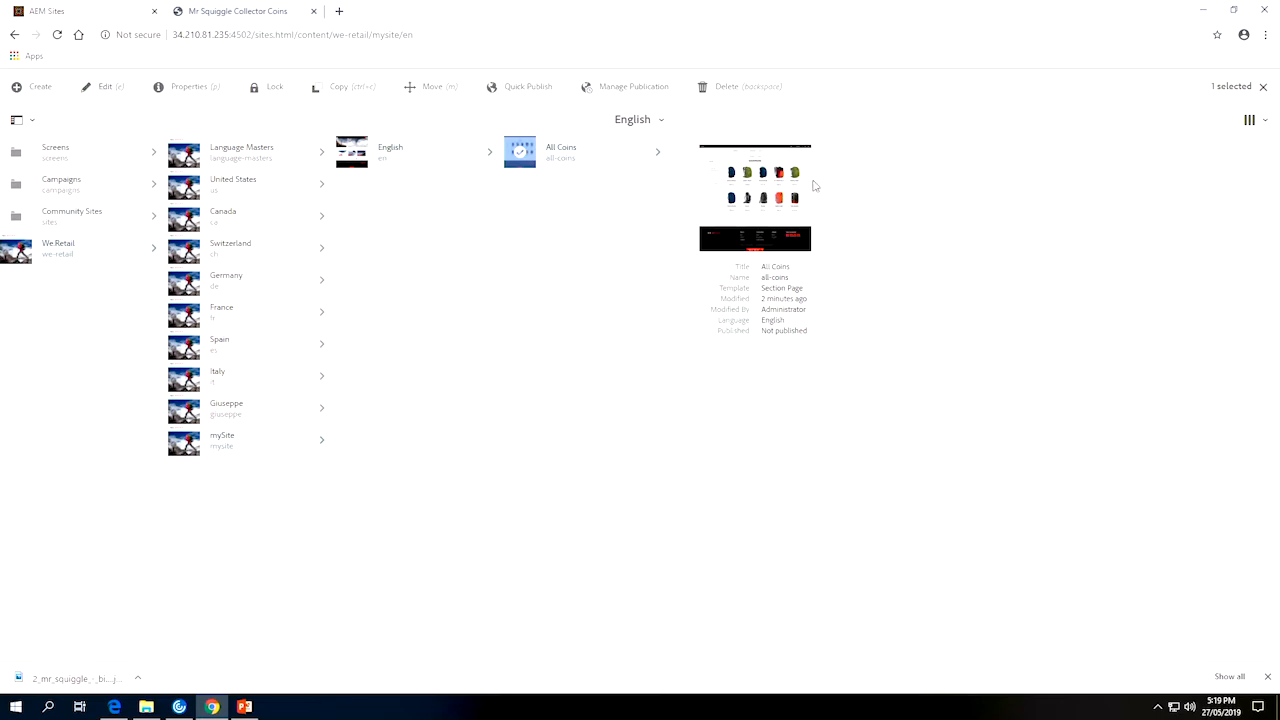
click(634, 160)
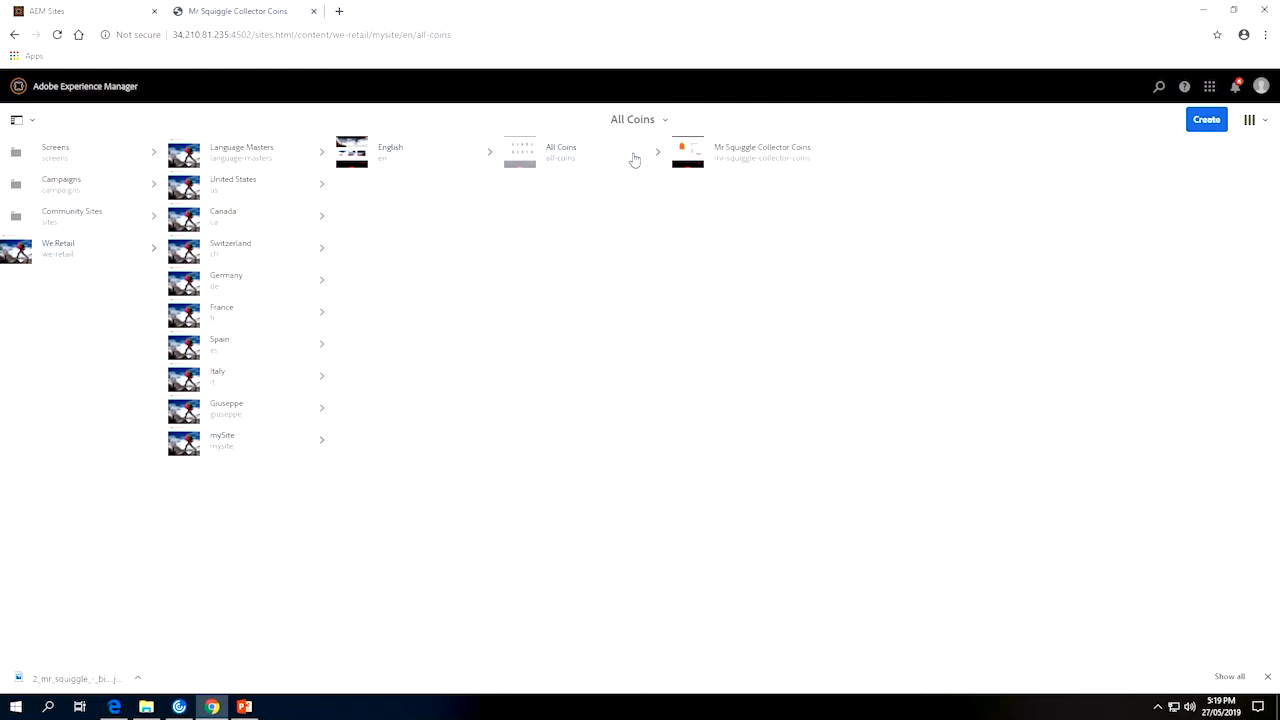
click(517, 155)
click(517, 155)
click(96, 87)
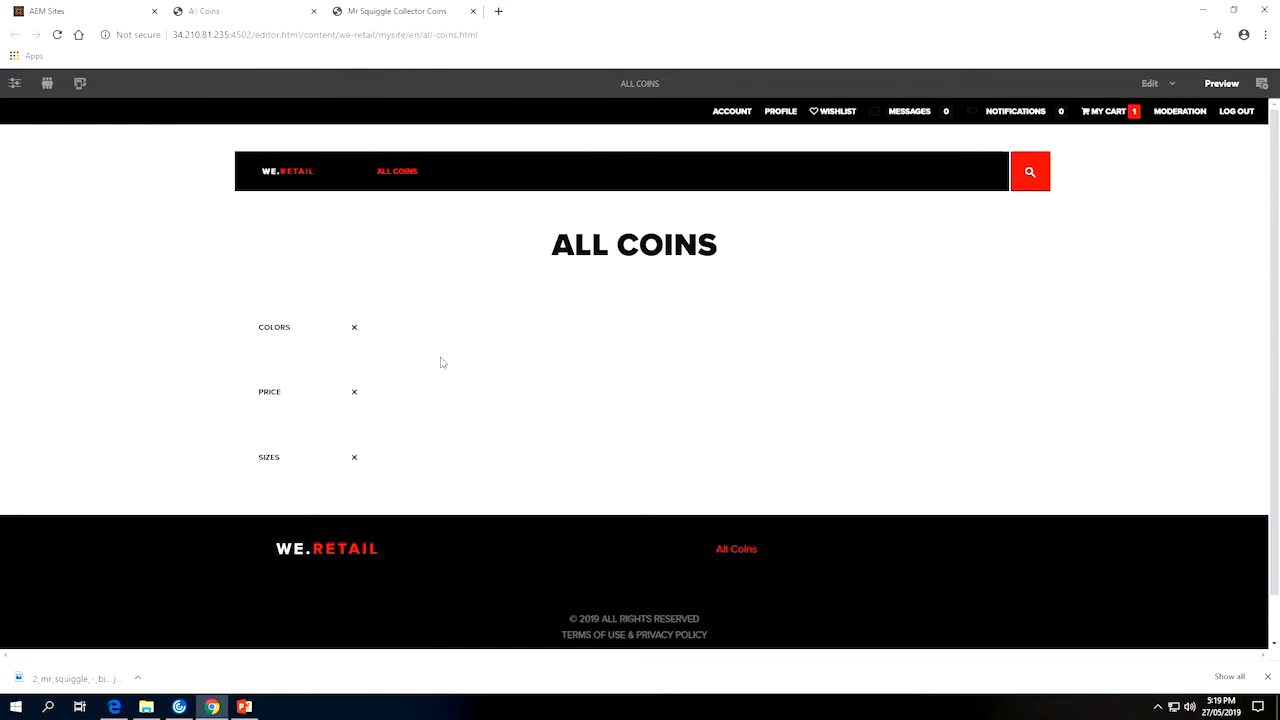
scroll(912, 206, down, 1)
click(1148, 83)
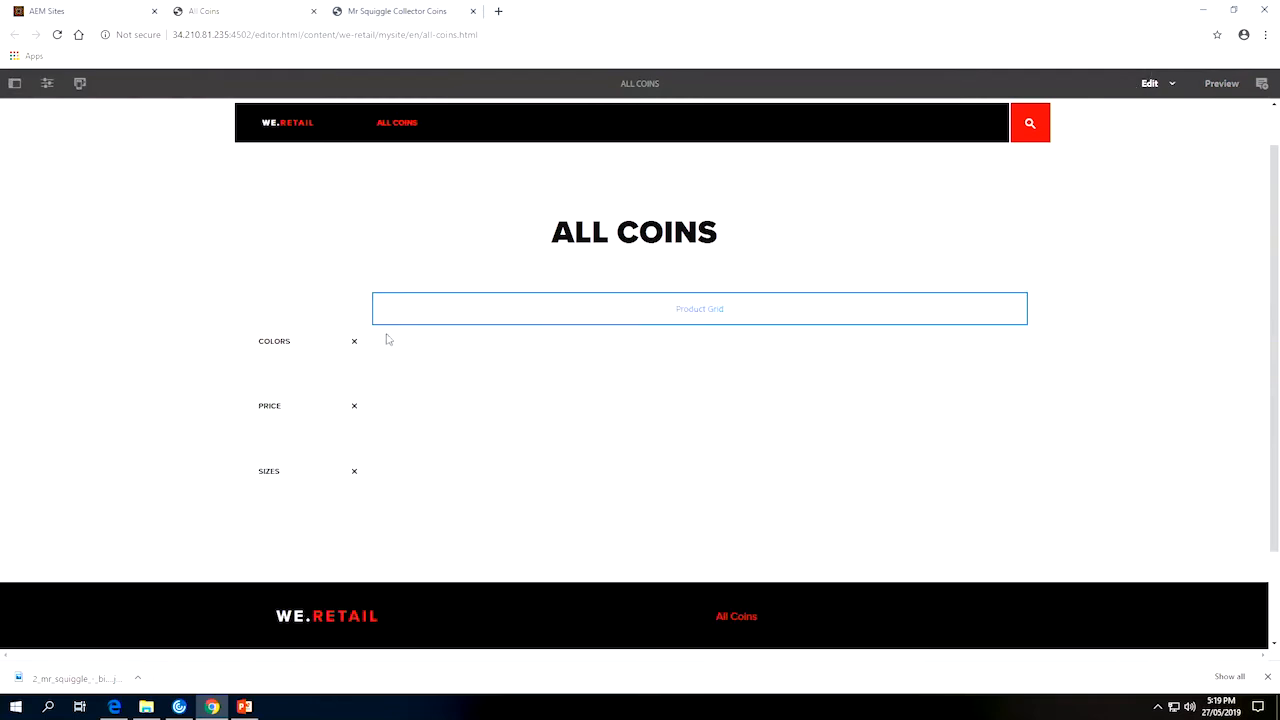
Open the product grid's settings on the All Coins page and build its list using Child pages
click(503, 318)
click(392, 277)
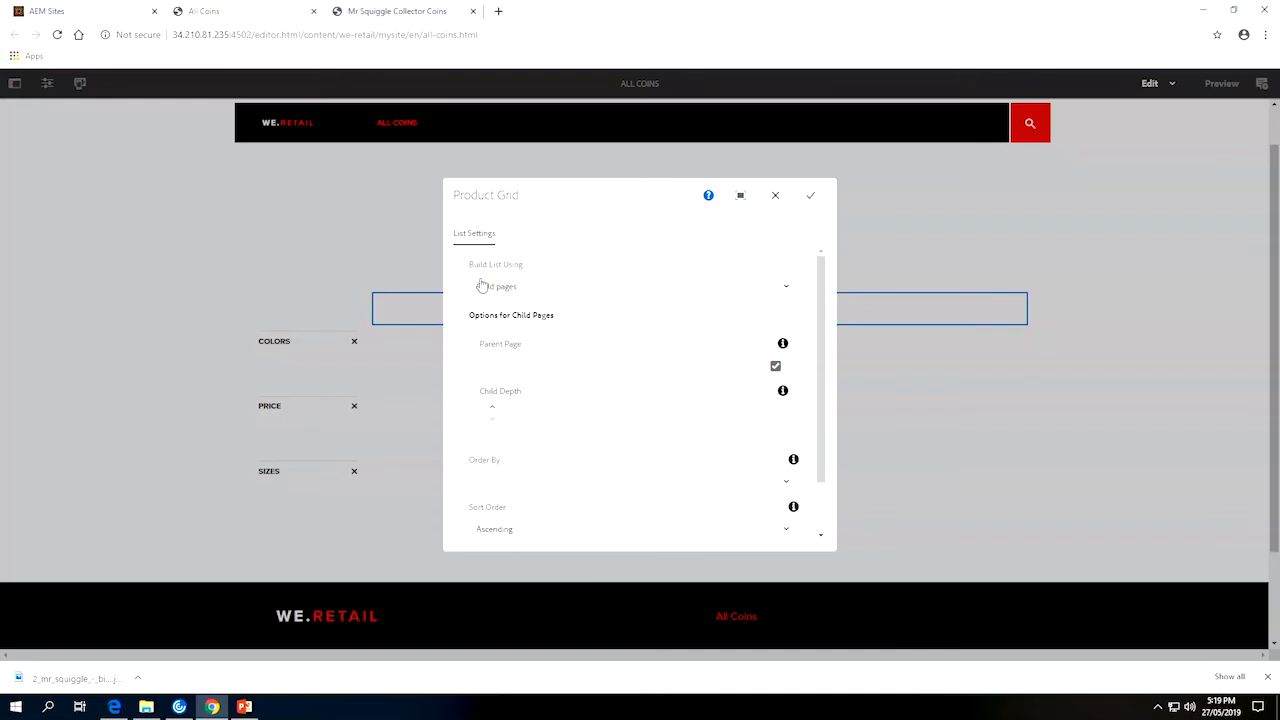
click(516, 292)
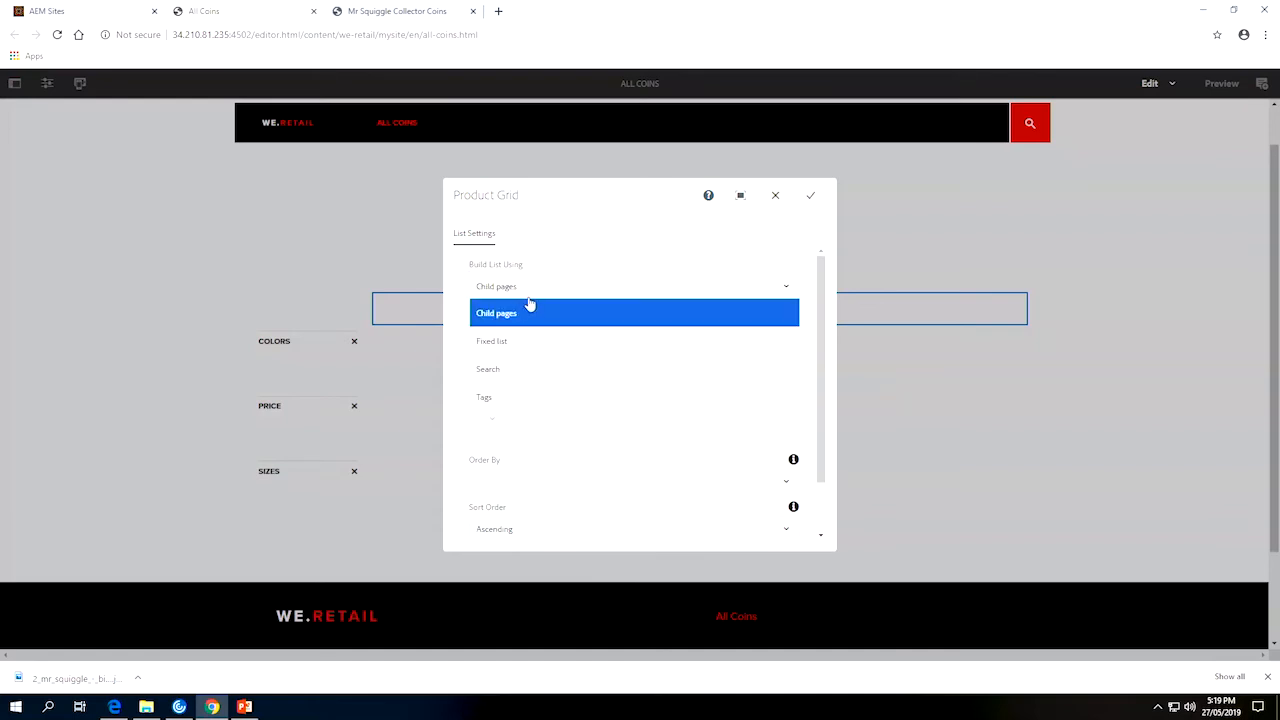
click(530, 310)
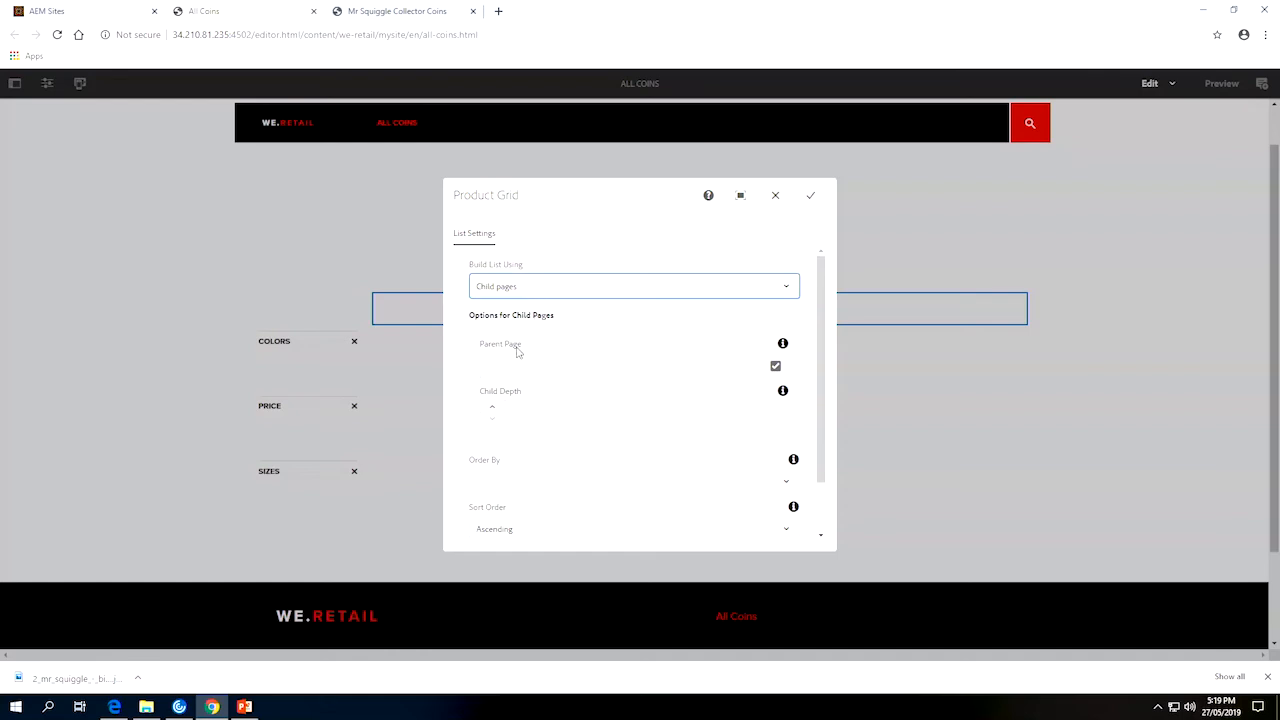
Set the product grid's parent page to the All Coins page under We.Retail's mySite English site and save the settings
click(778, 370)
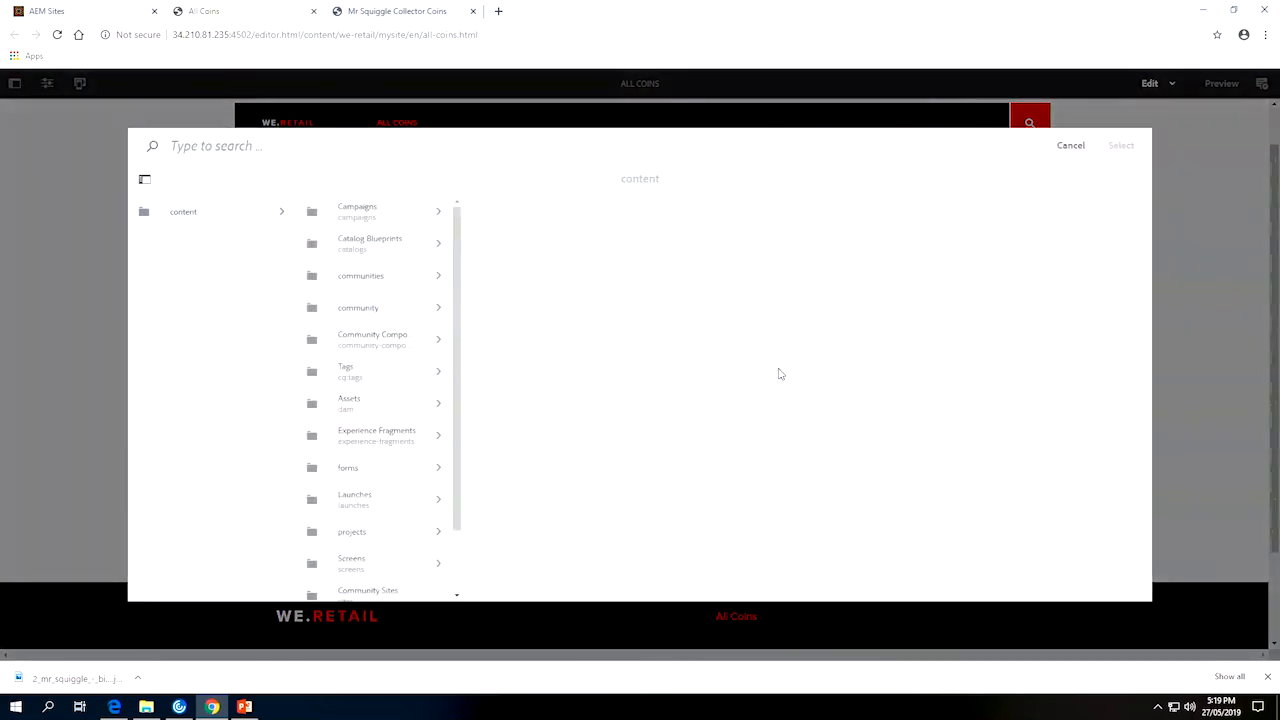
scroll(377, 471, down, 3)
click(395, 592)
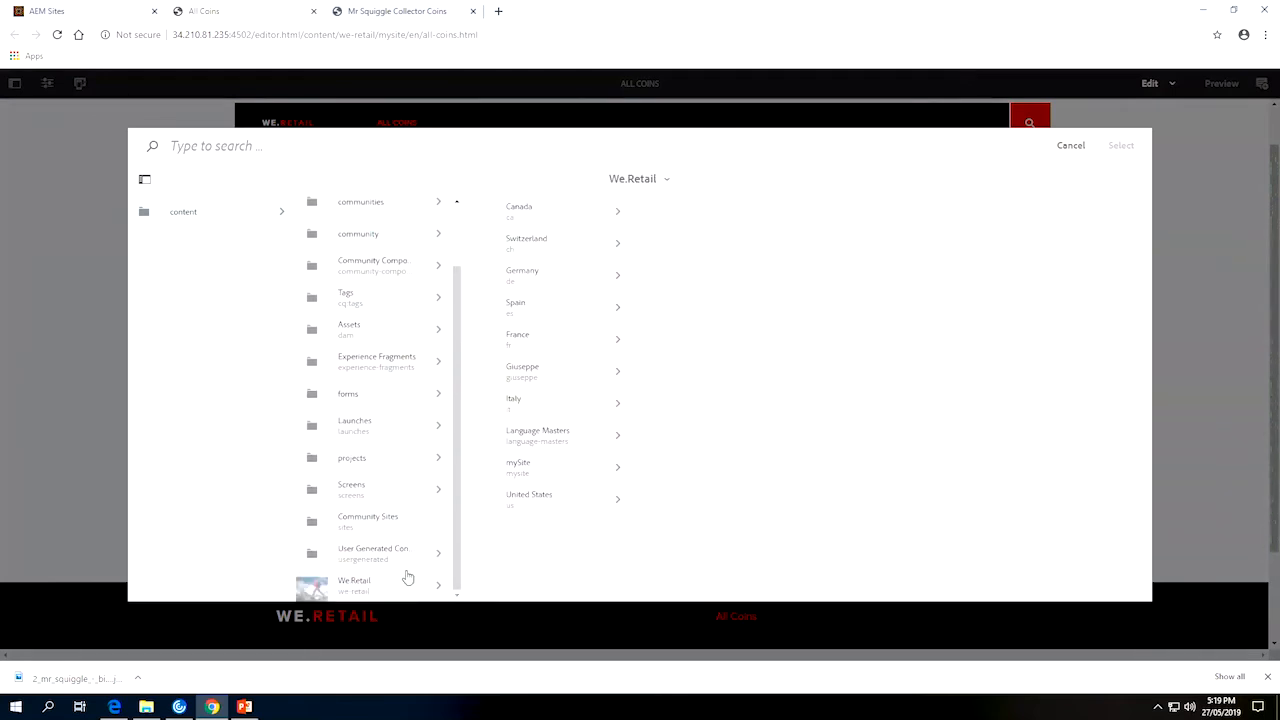
click(548, 476)
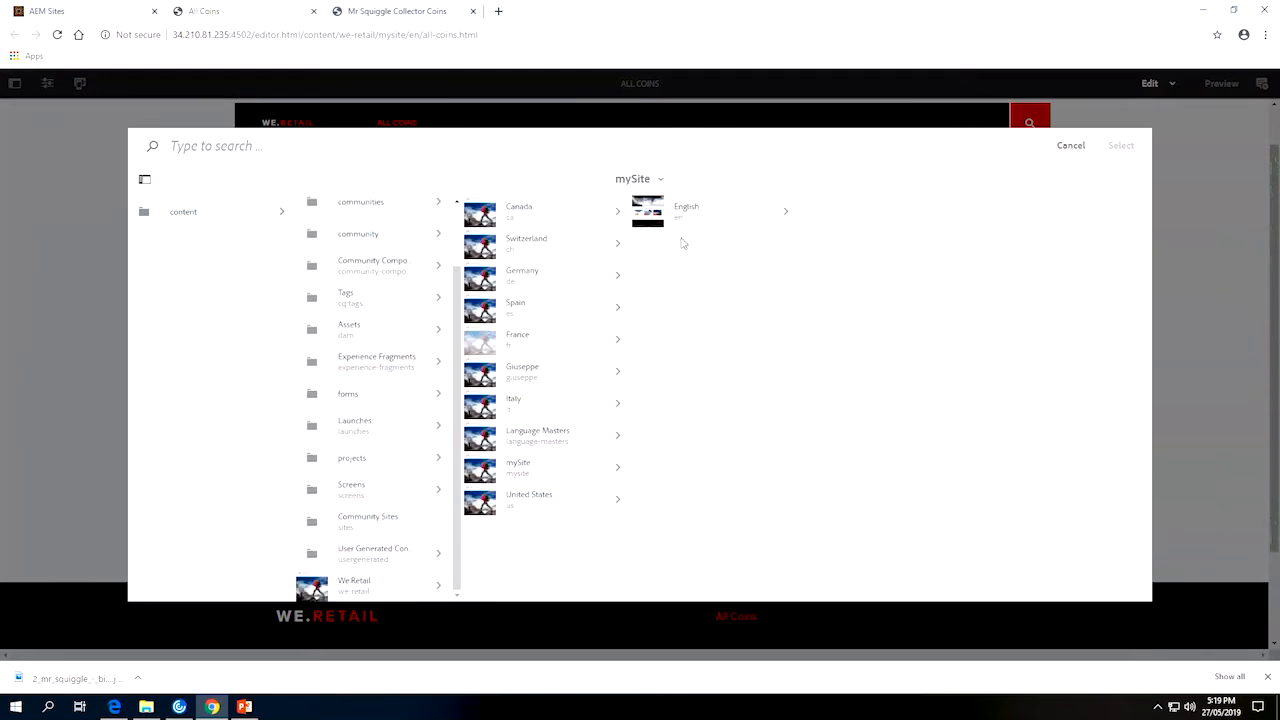
click(716, 212)
click(887, 233)
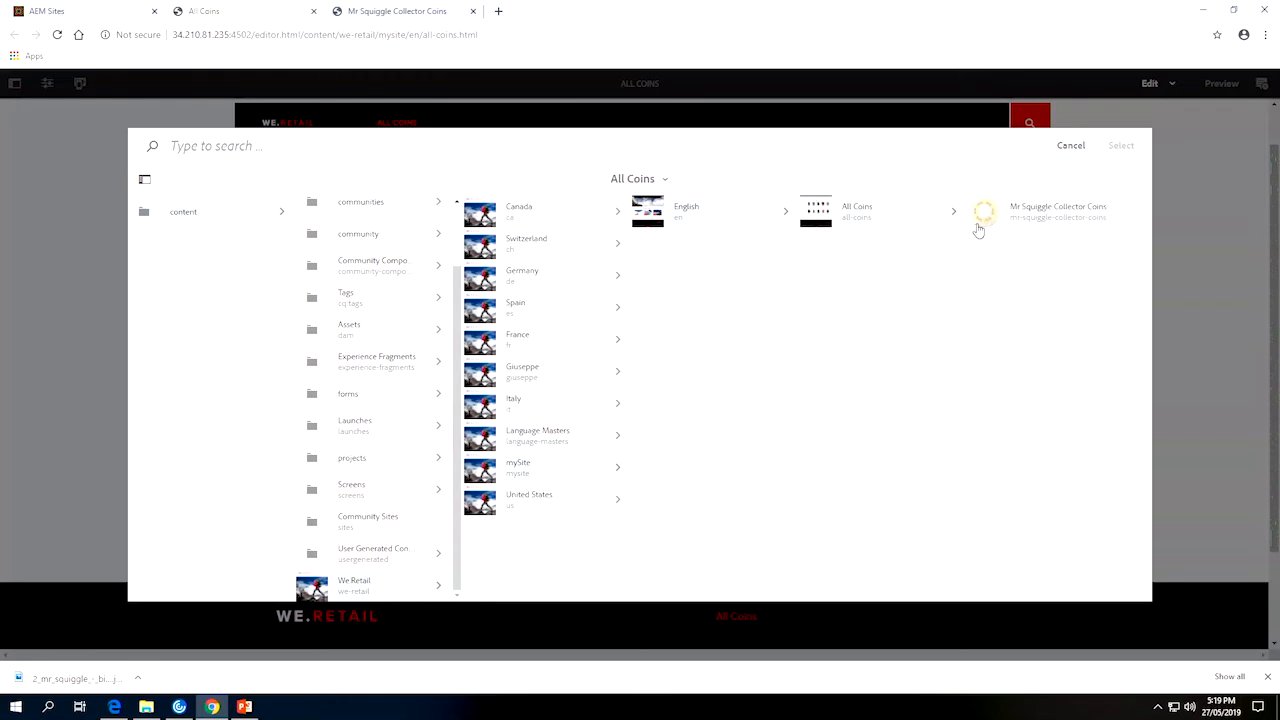
click(804, 224)
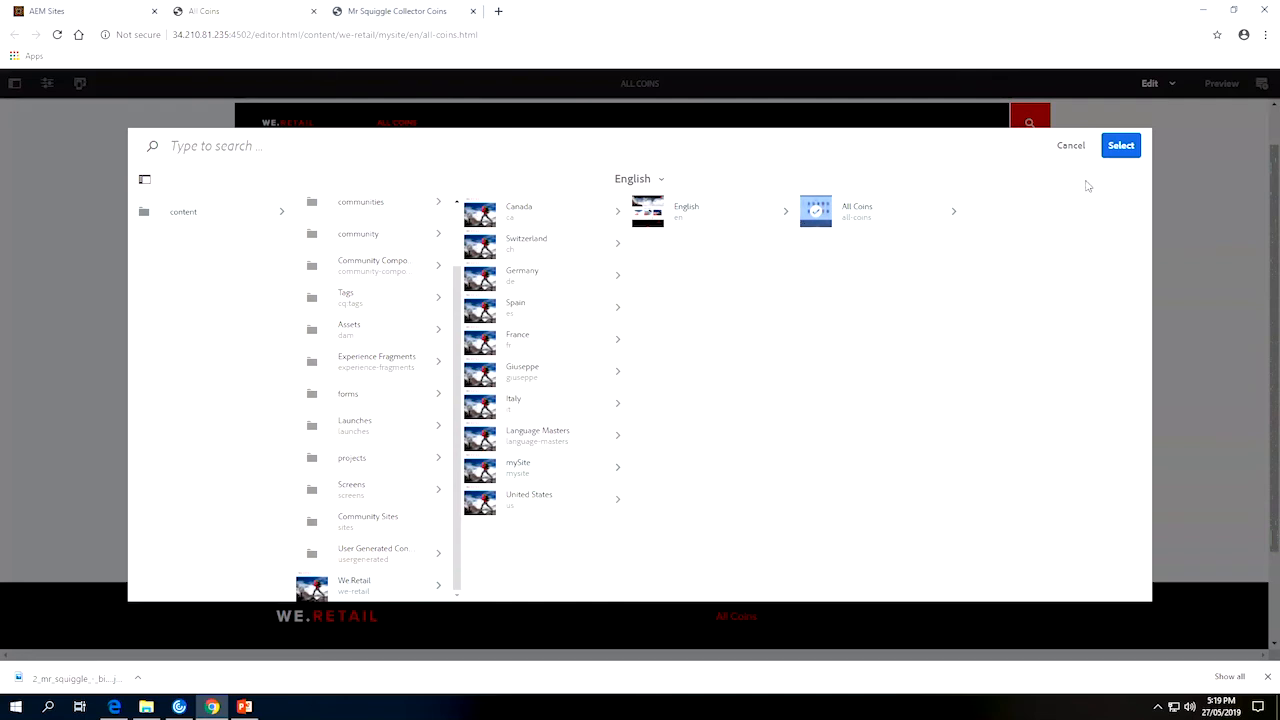
click(1121, 145)
click(808, 194)
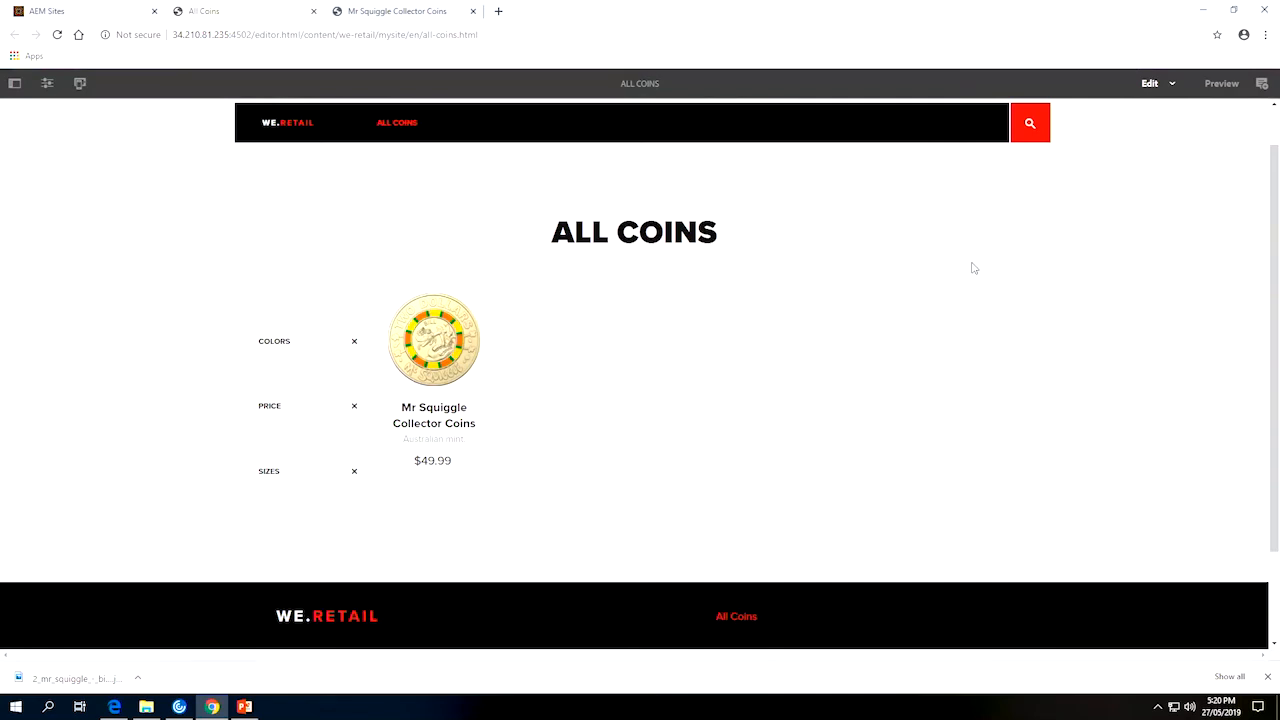
Reopen the product grid's settings, build its list using Fixed list, and add four empty entries
click(747, 451)
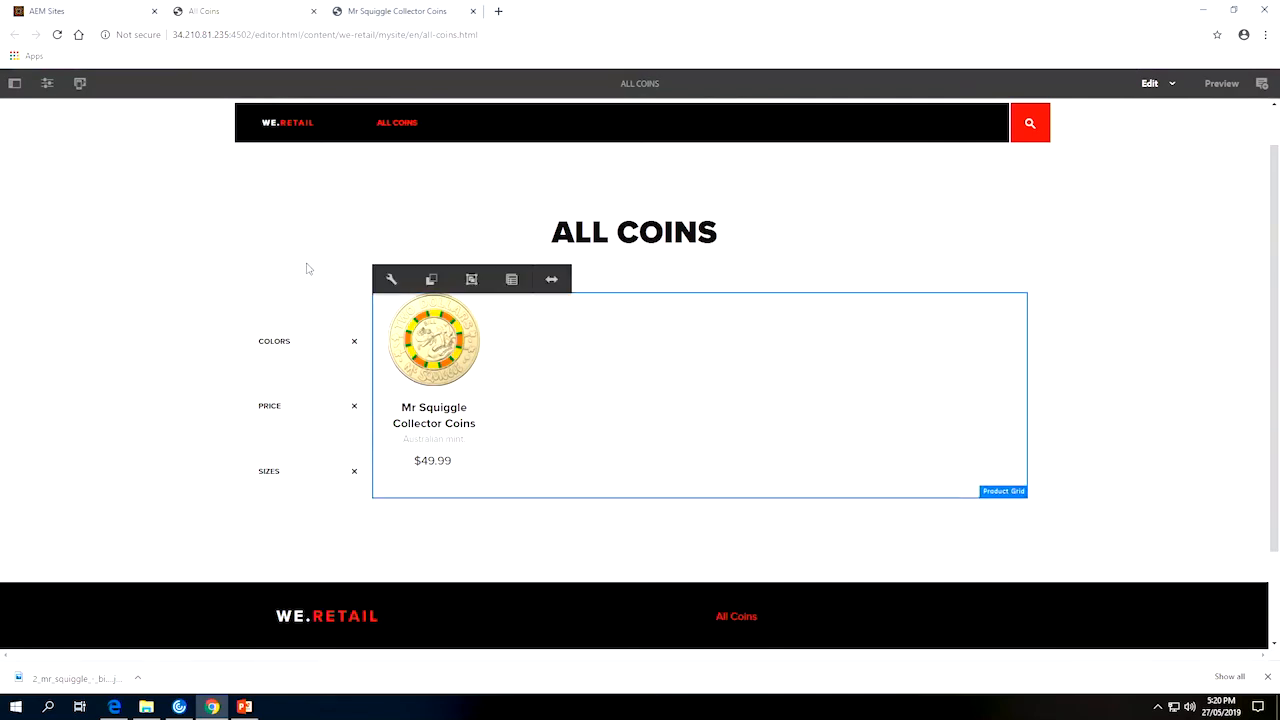
click(391, 280)
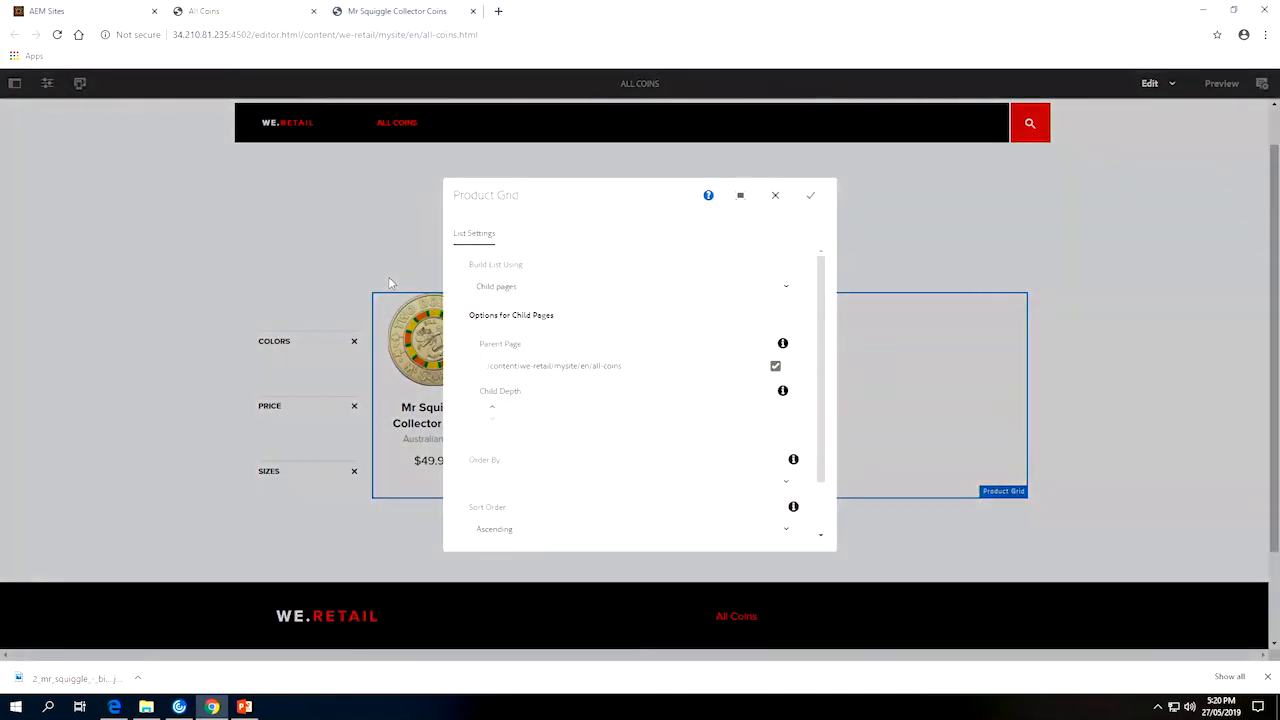
click(548, 285)
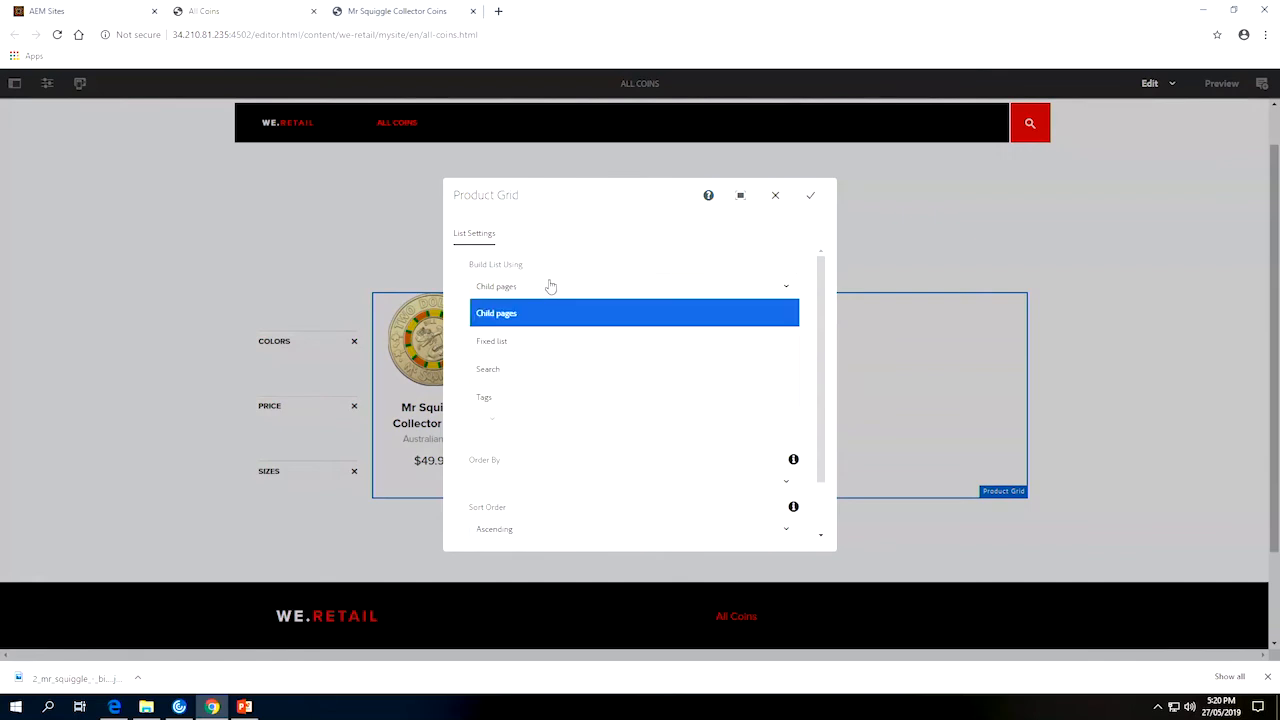
click(512, 341)
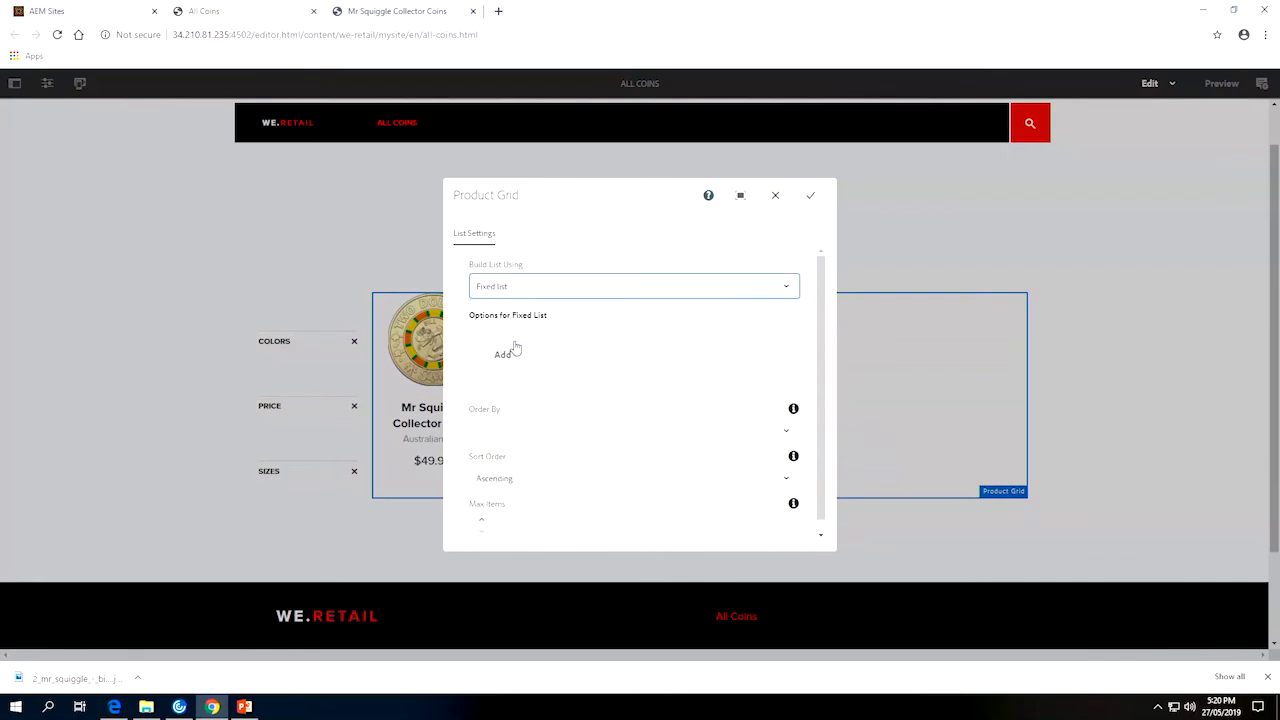
click(503, 393)
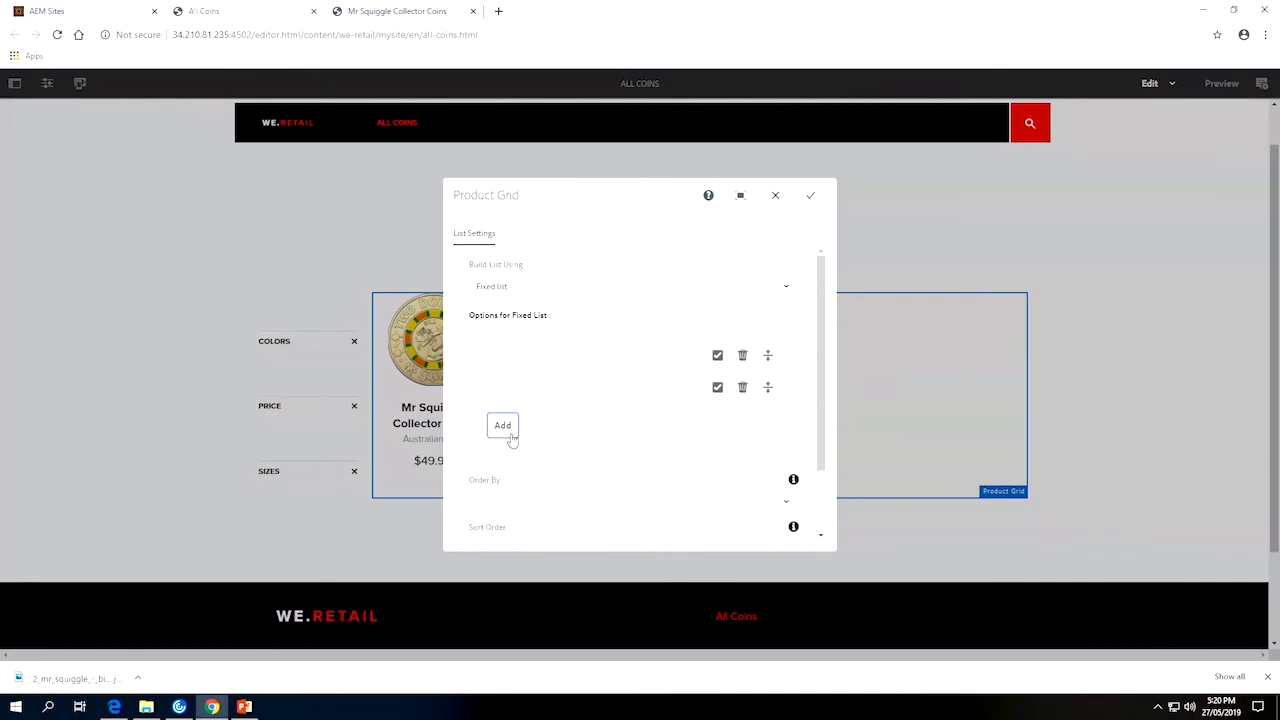
click(505, 425)
click(505, 456)
Set the first fixed-list entry to the Mr Squiggle Collector Coins page under mySite's English All Coins page
click(728, 355)
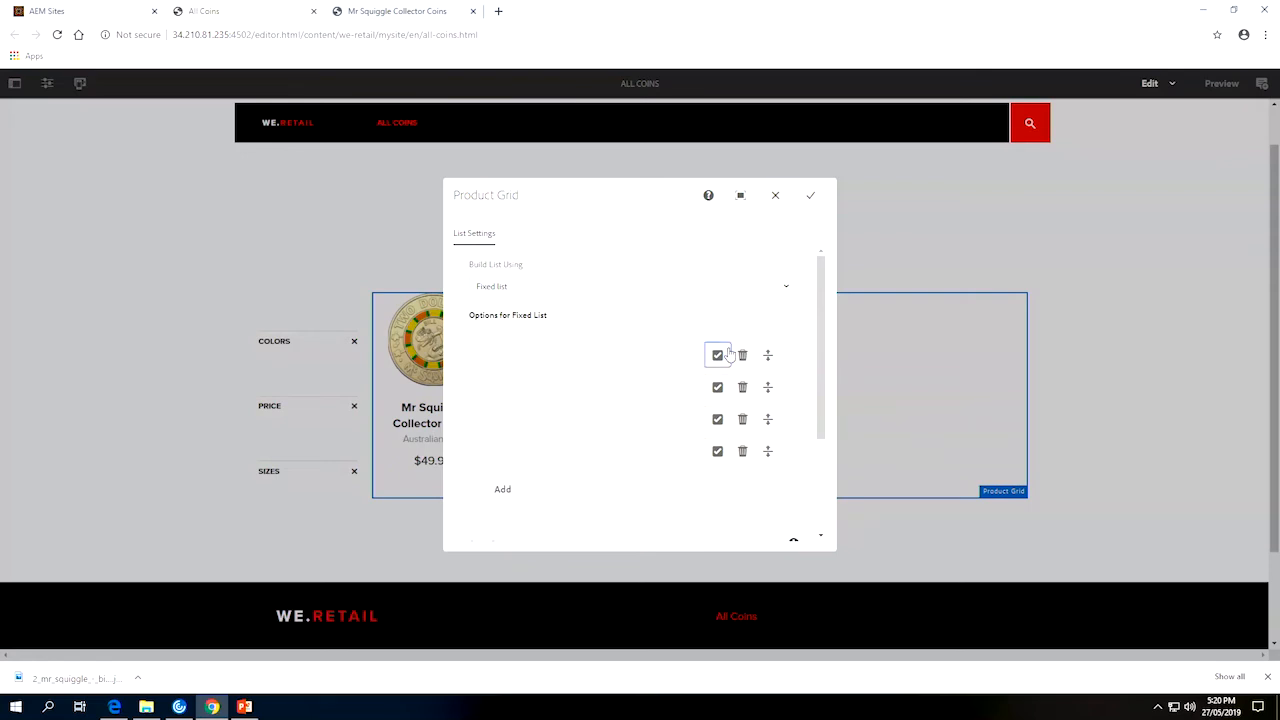
scroll(350, 500, down, 3)
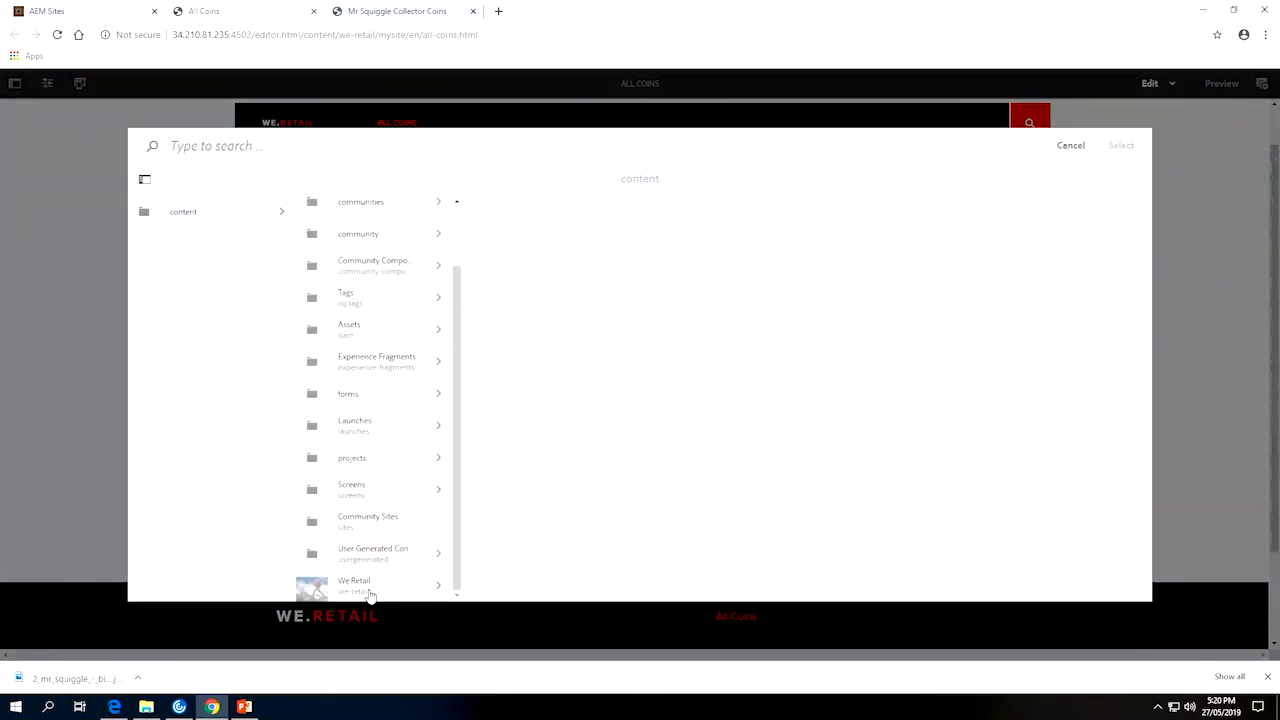
click(370, 594)
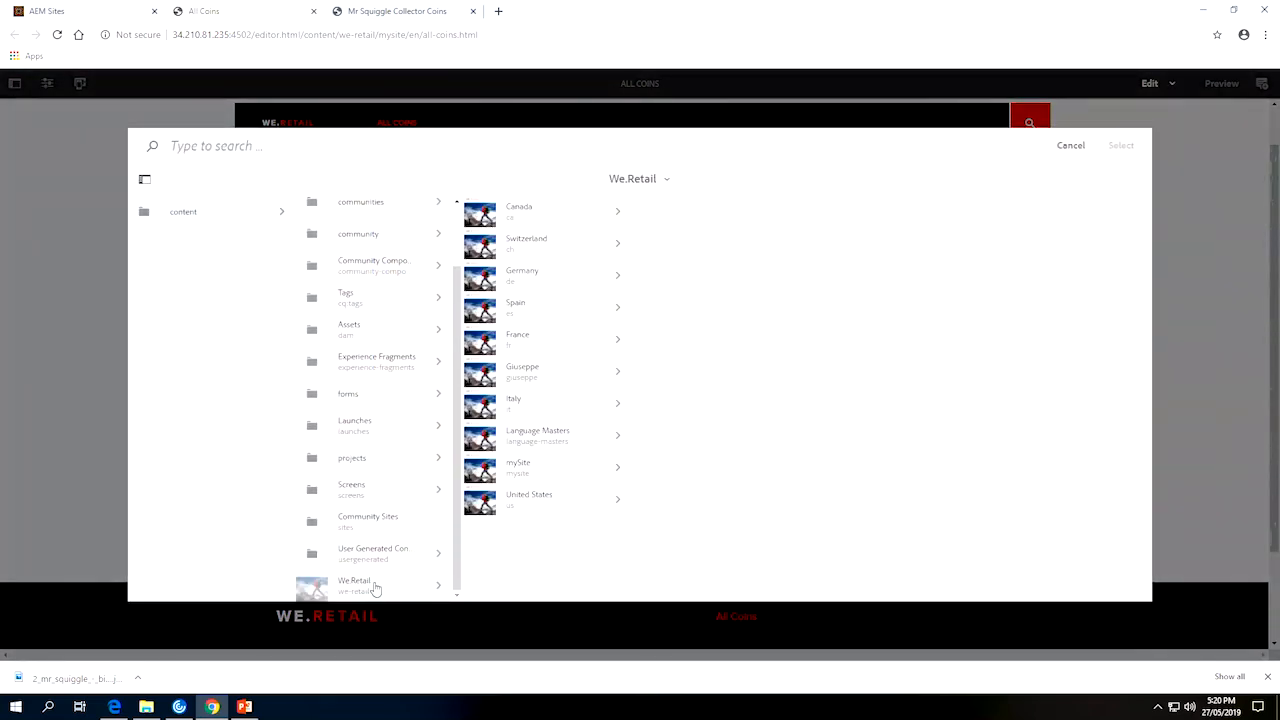
click(558, 482)
click(704, 223)
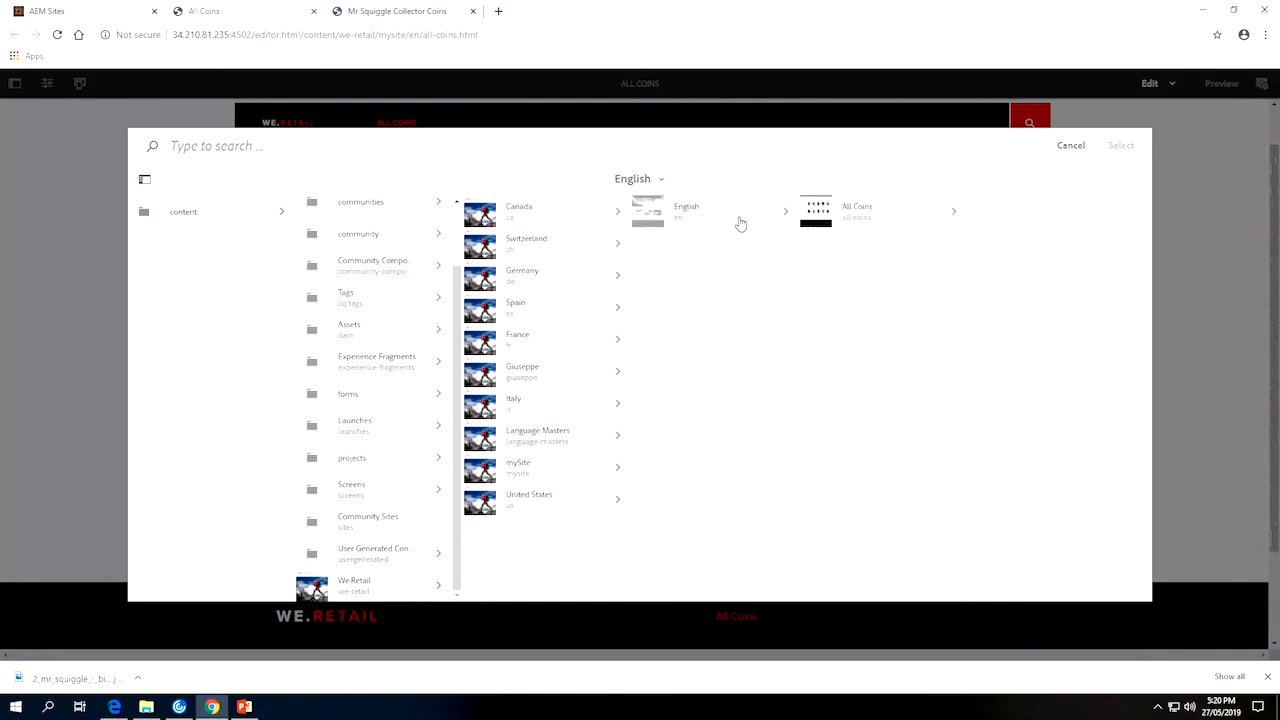
click(872, 224)
click(985, 216)
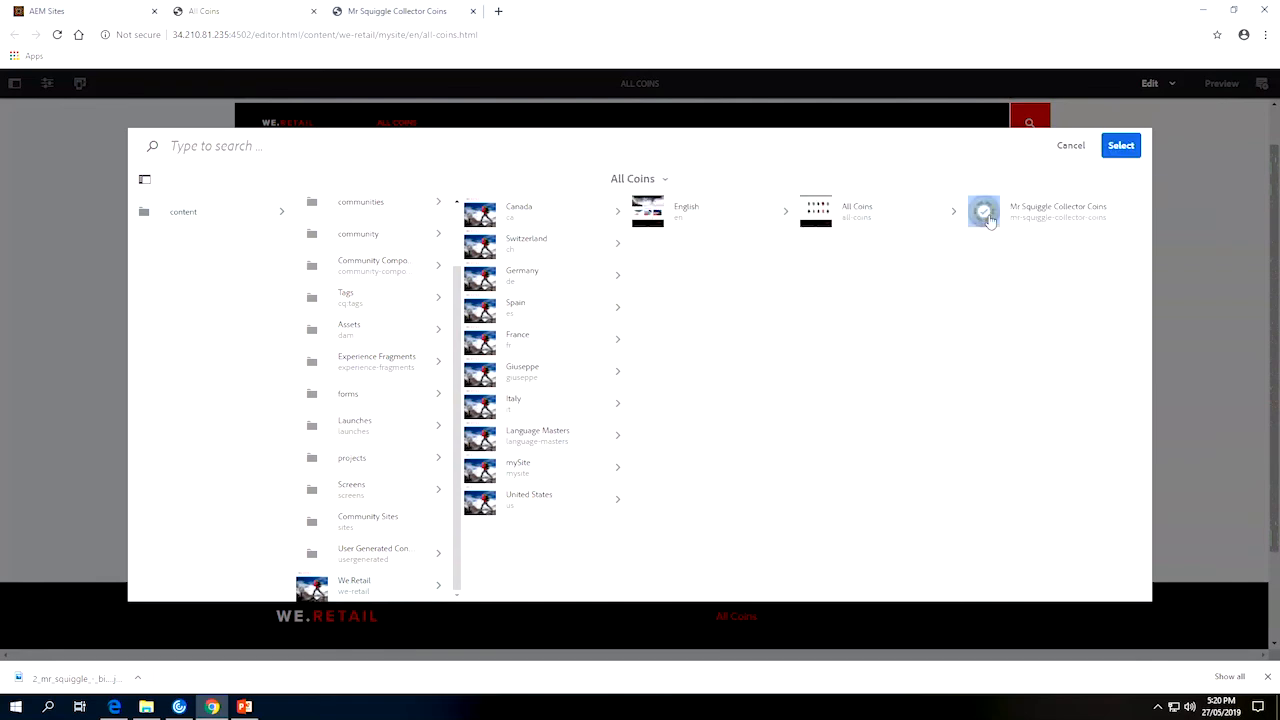
click(1121, 146)
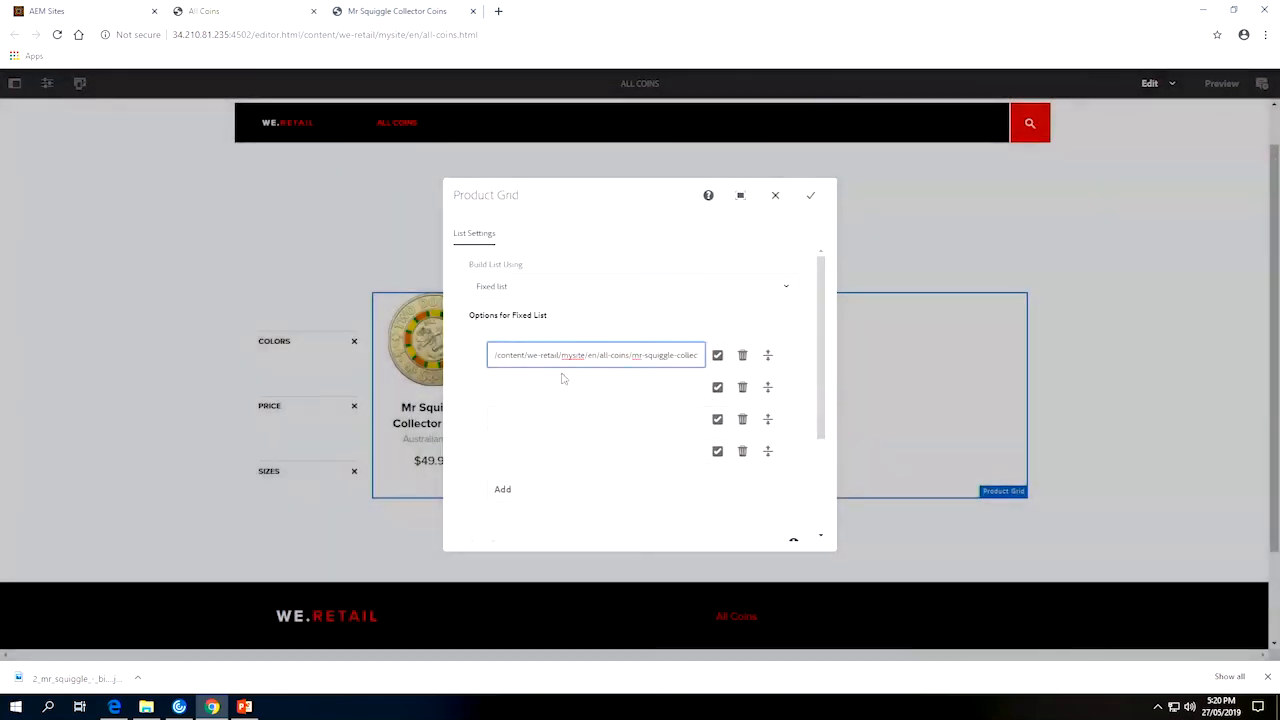
Start choosing a page for the second fixed-list entry and browse into the We.Retail content
click(717, 387)
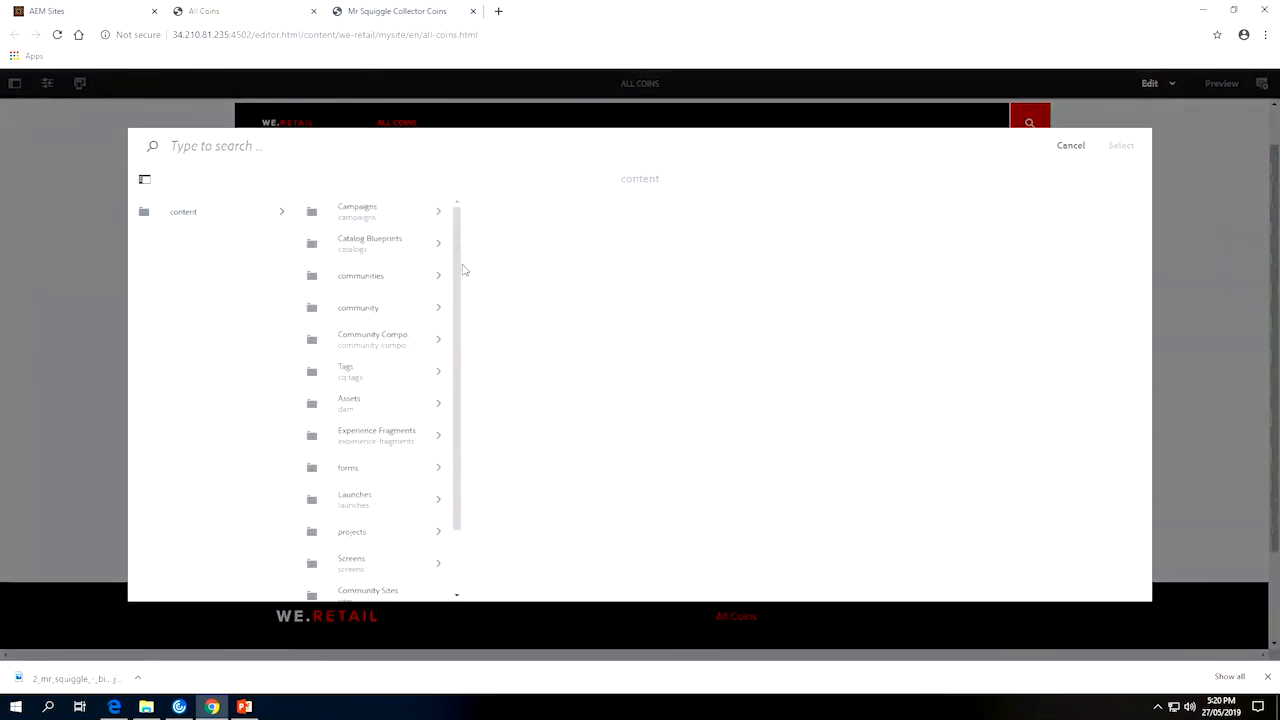
scroll(383, 462, down, 1)
click(355, 583)
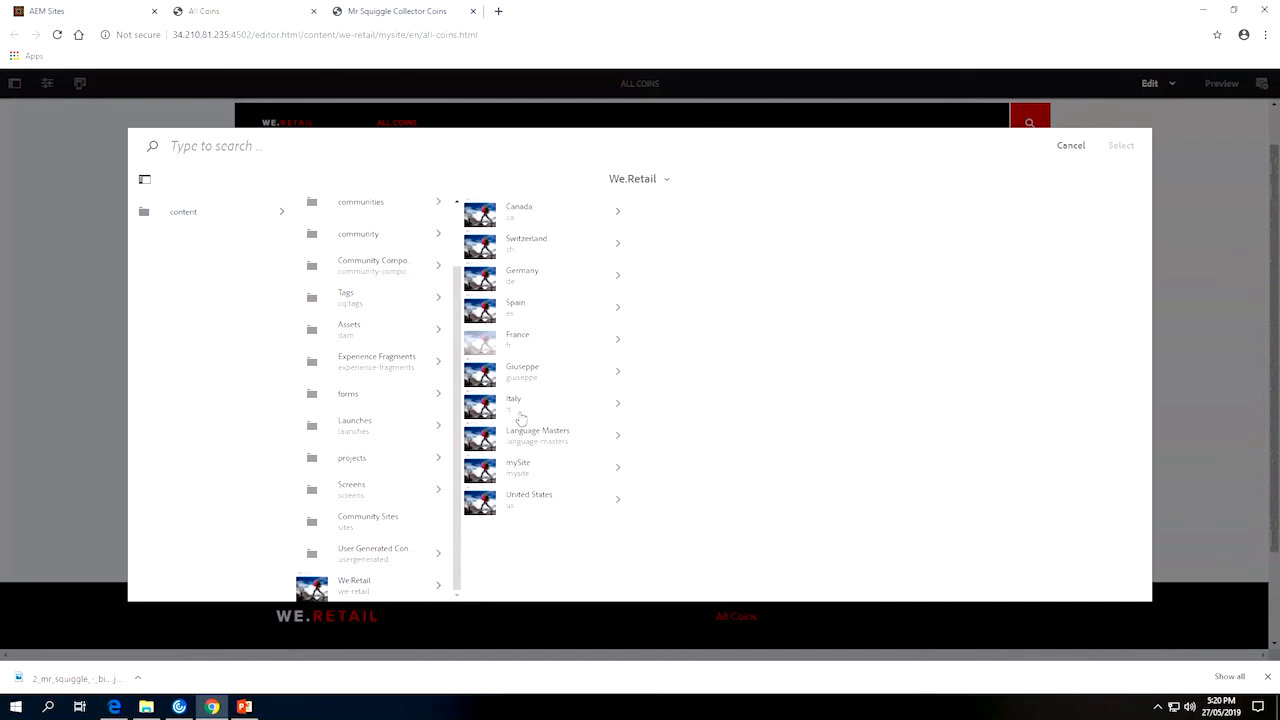
click(532, 440)
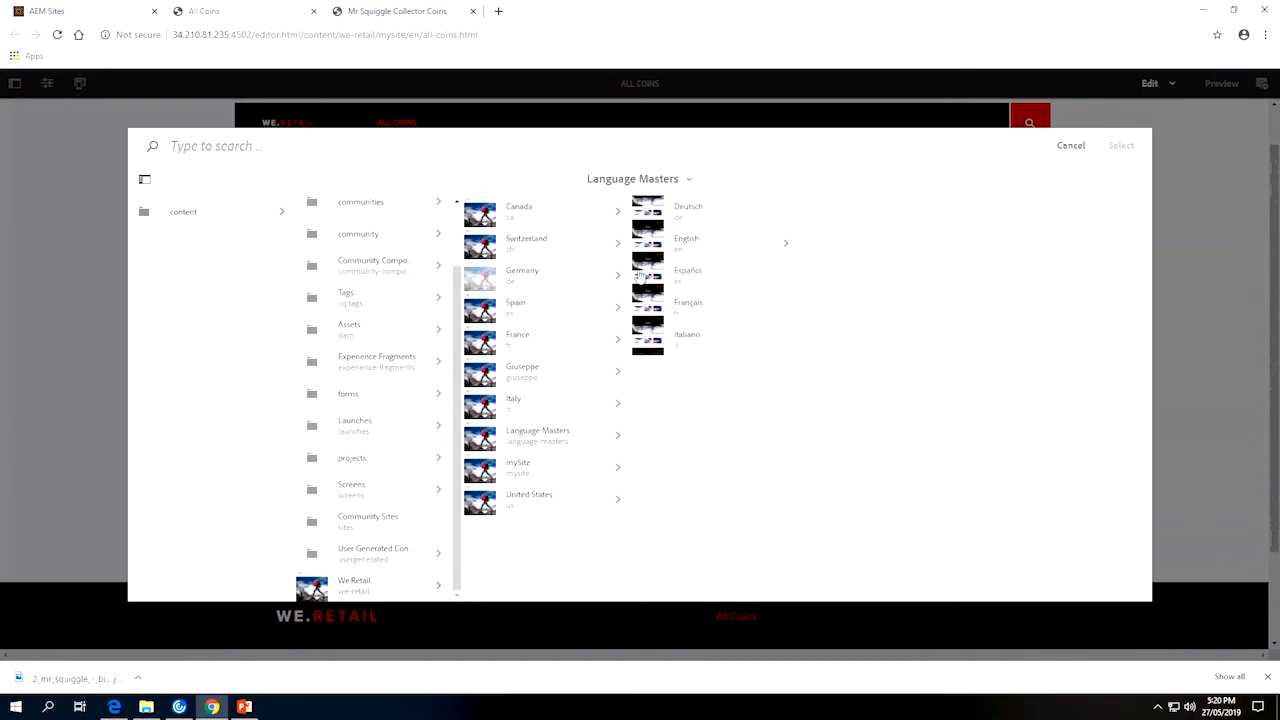
click(689, 246)
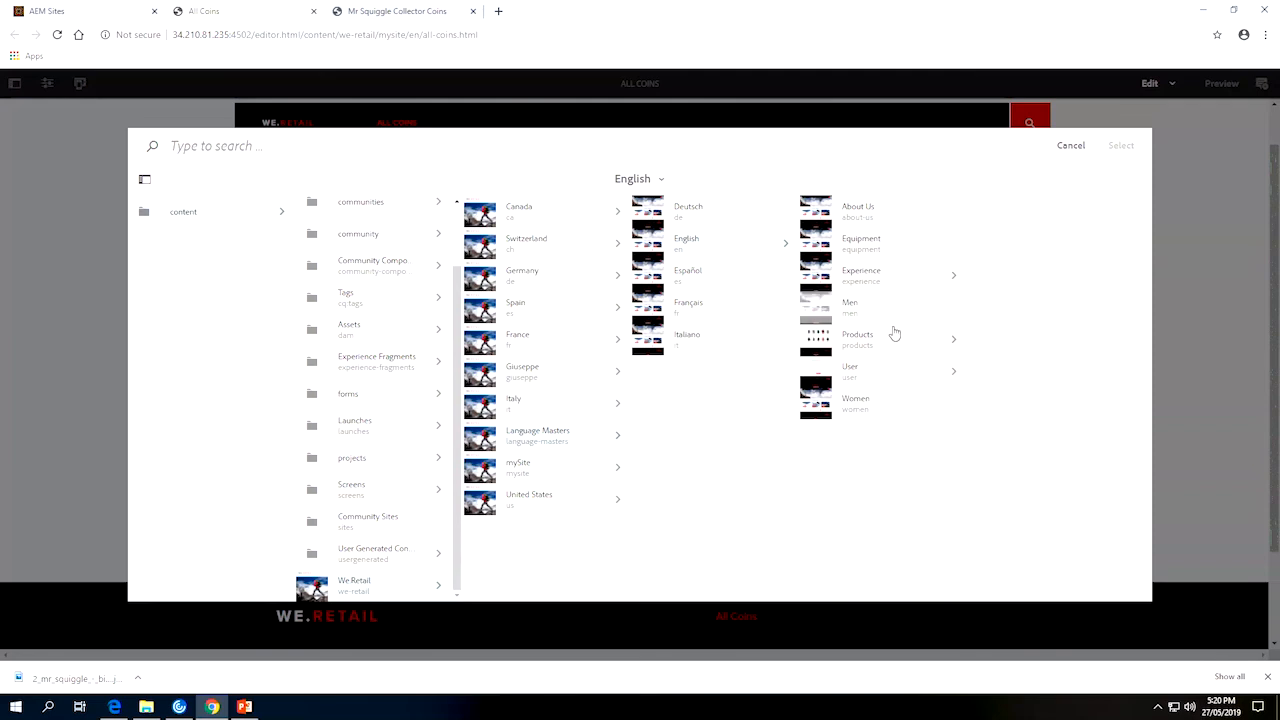
click(893, 278)
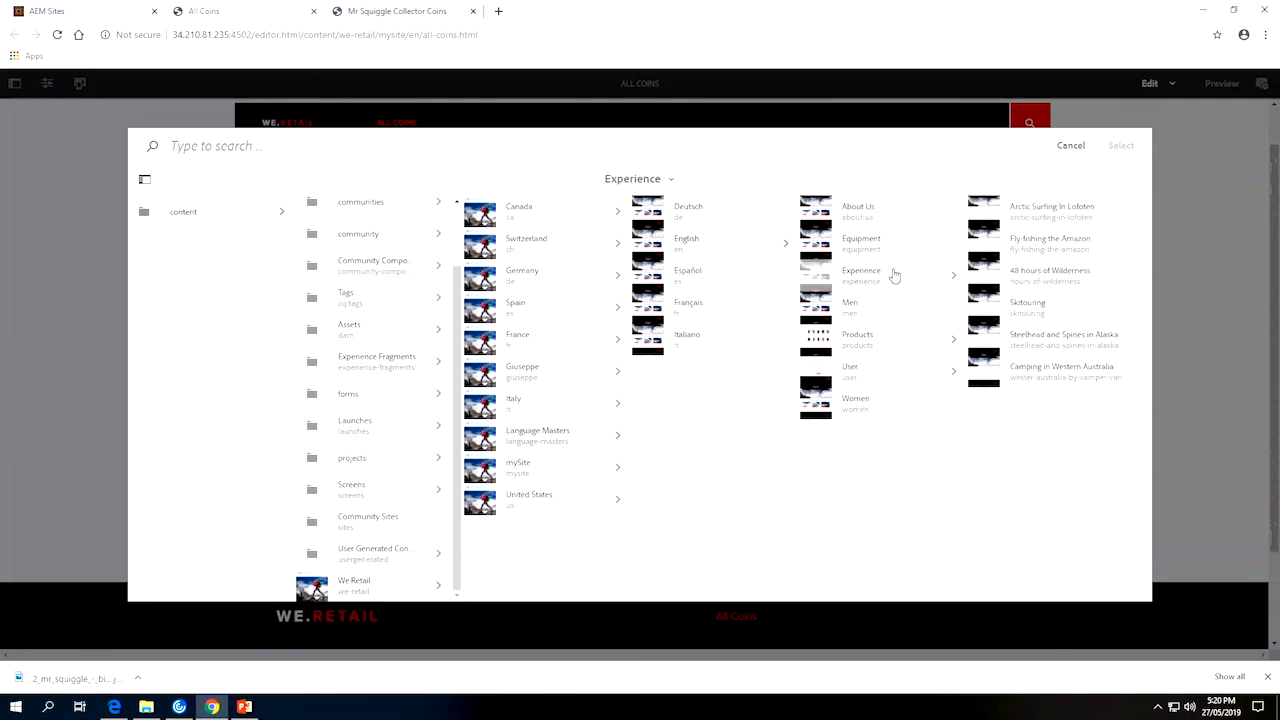
Set the second fixed-list entry to the Brooklyn Coat page from the United States English site's men's coats products
click(528, 505)
click(709, 211)
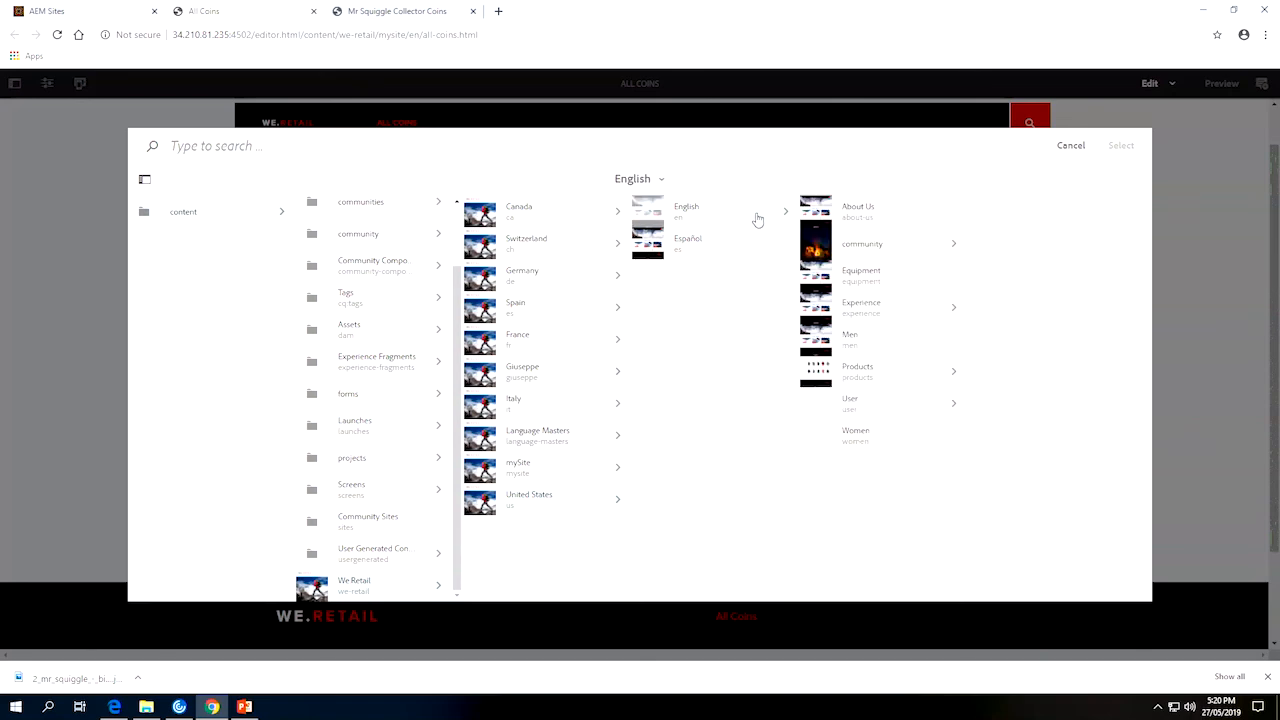
click(889, 382)
click(1019, 241)
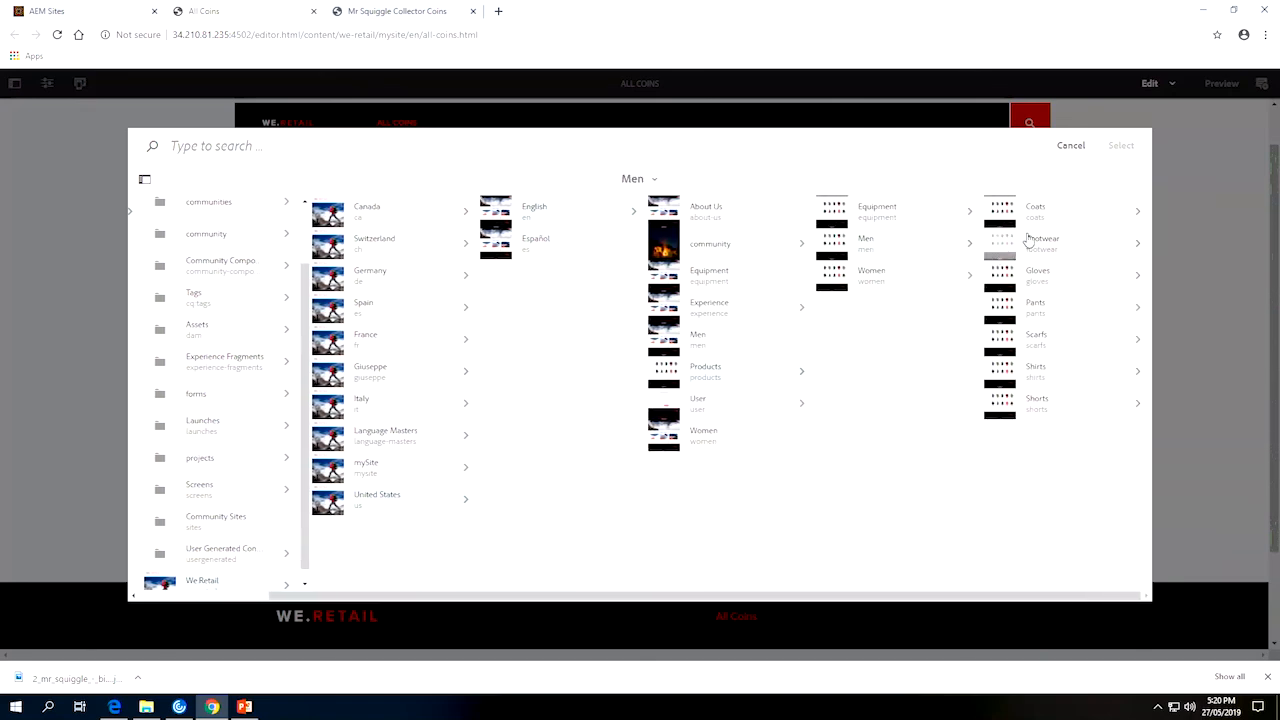
click(1057, 222)
click(999, 211)
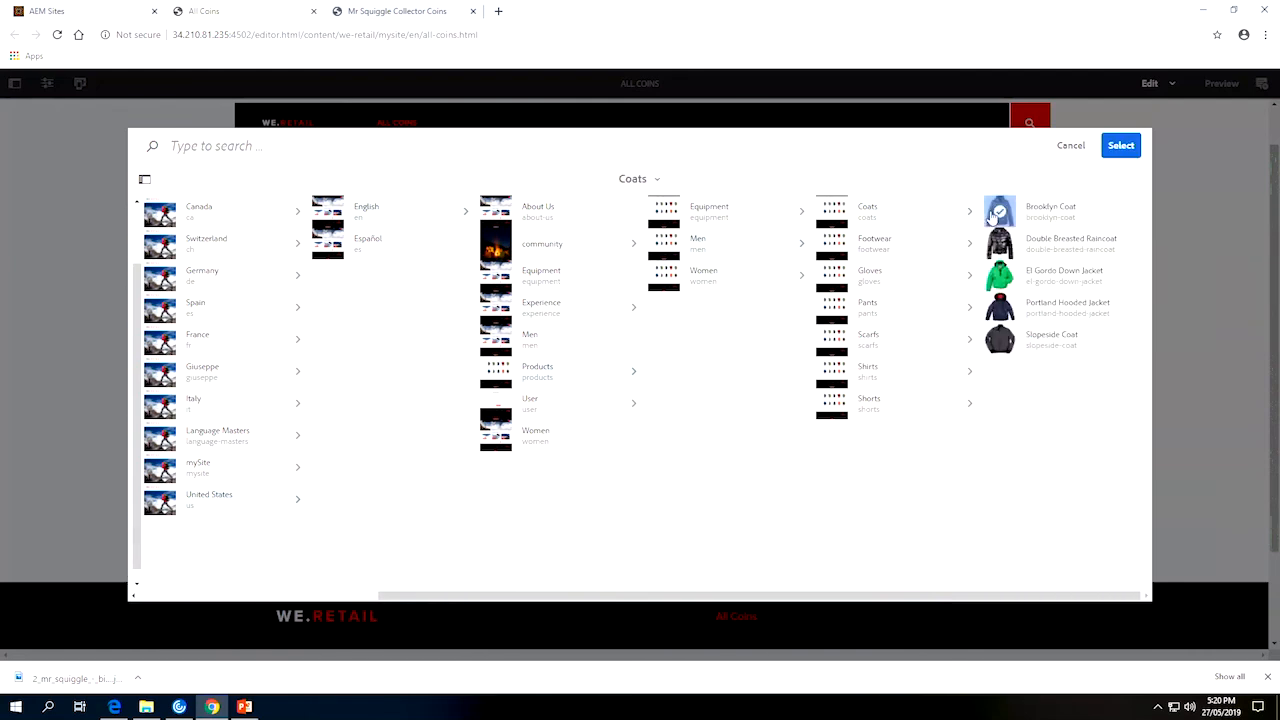
click(1104, 147)
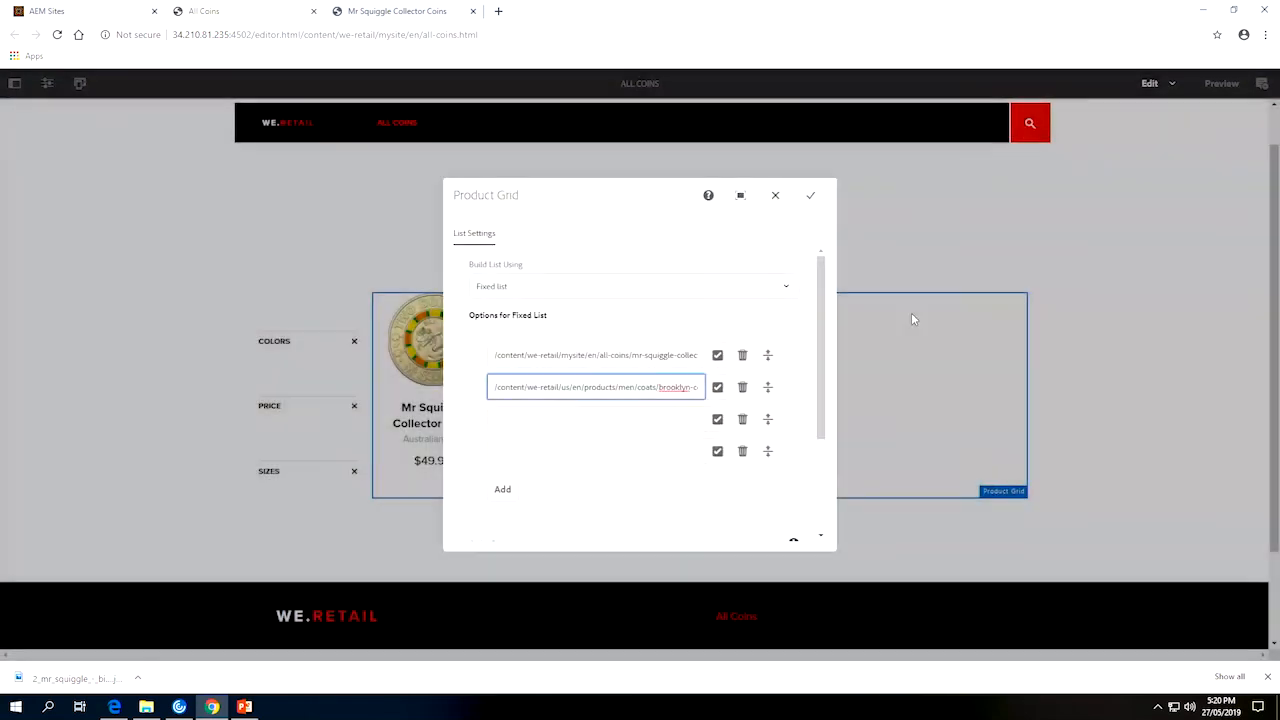
Delete the two empty entries from the fixed list and save the product grid's settings
click(742, 420)
click(742, 420)
mouse_move(768, 387)
mouse_down()
mouse_move(771, 338)
mouse_move(768, 387)
mouse_up()
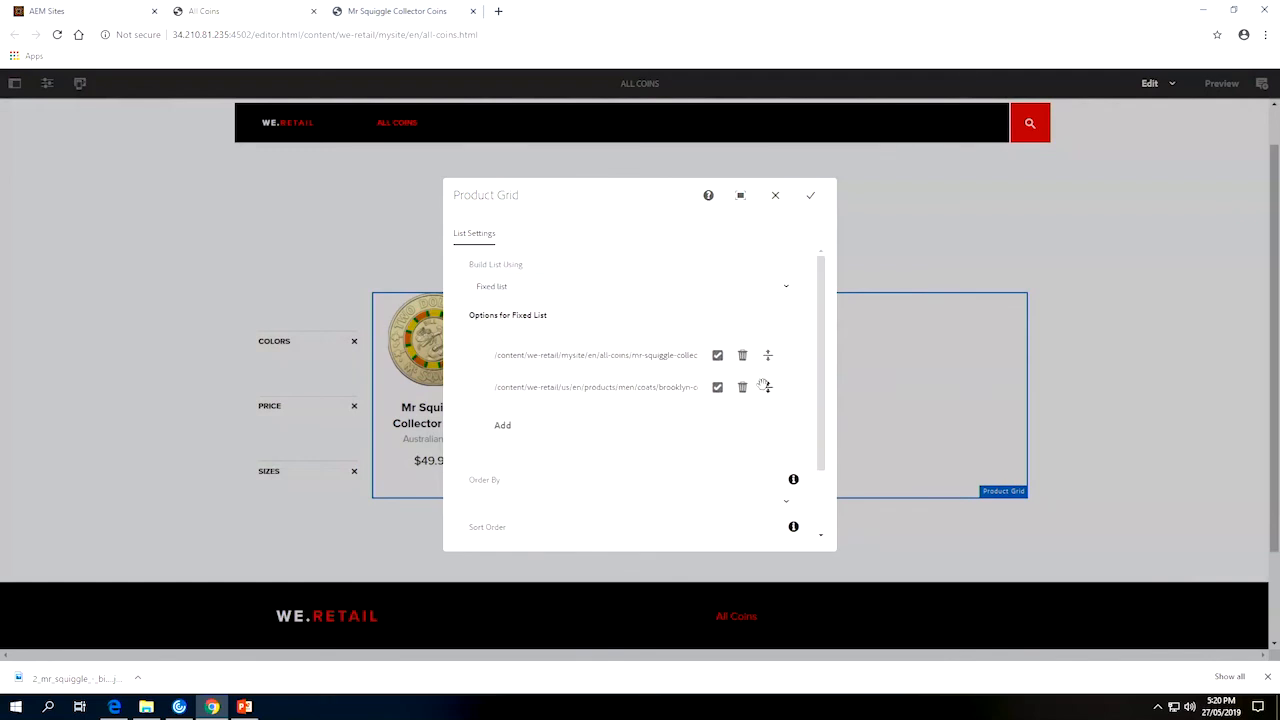
click(811, 197)
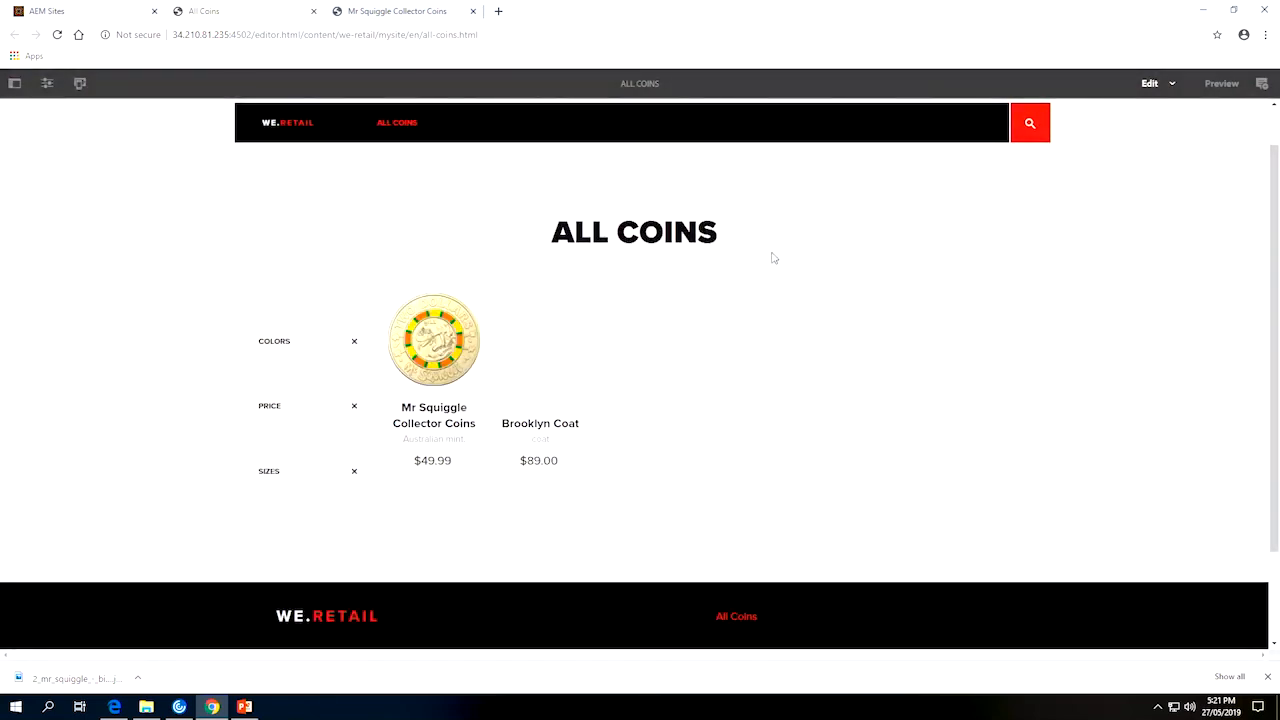